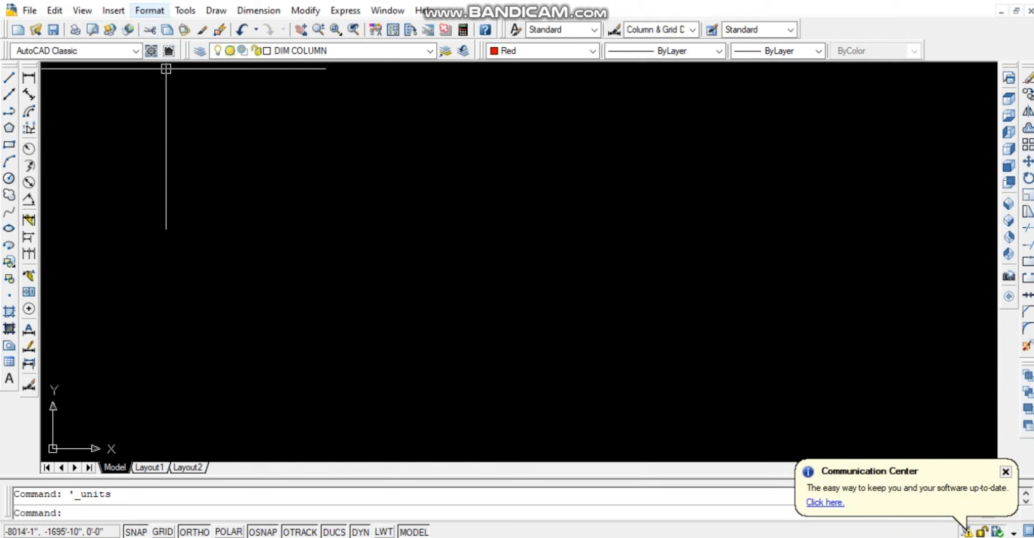
Set the drawing's length unit type to Engineering in the drawing units and accept the settings.
{"action": "left_click", "coordinate": [150, 9]}
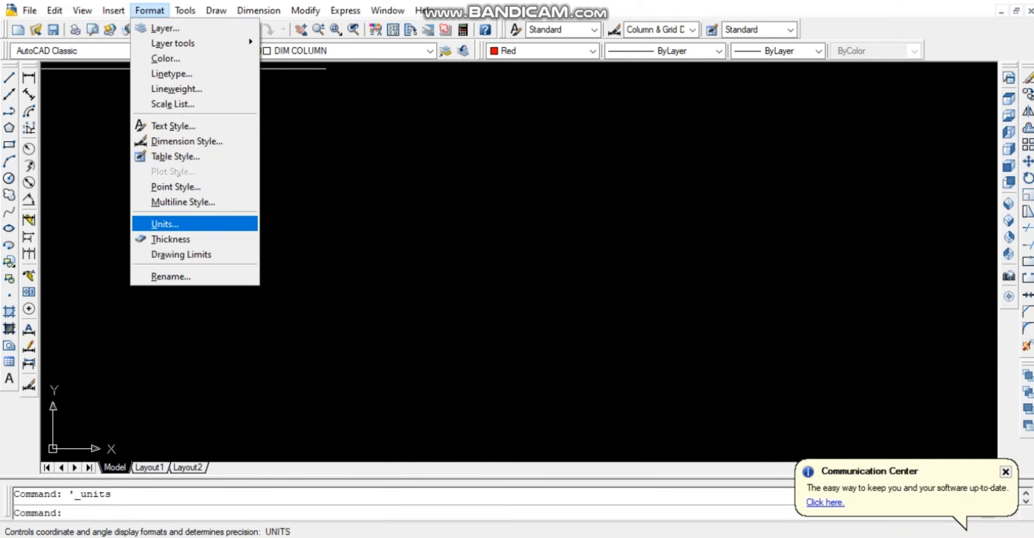
{"action": "left_click", "coordinate": [164, 223]}
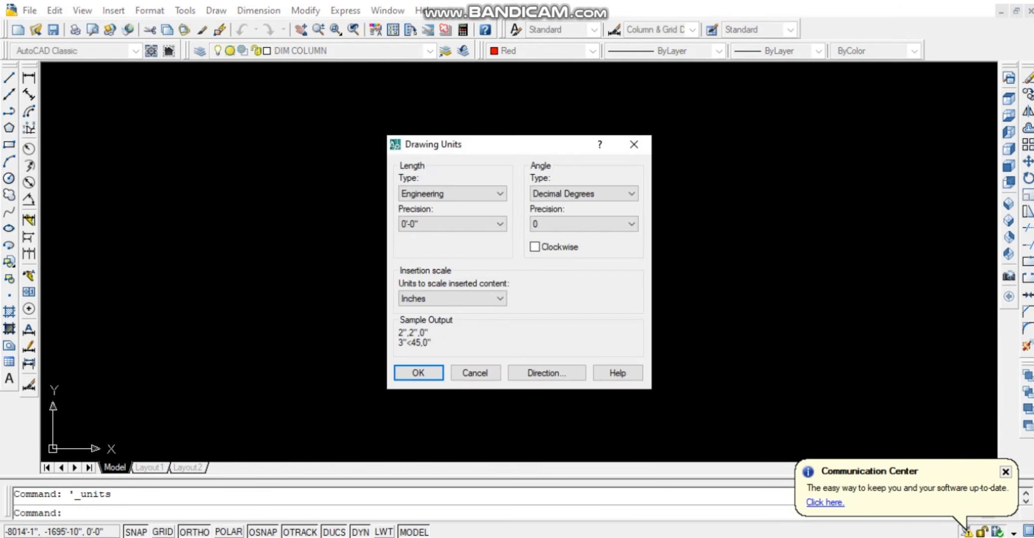
{"action": "left_click", "coordinate": [453, 193]}
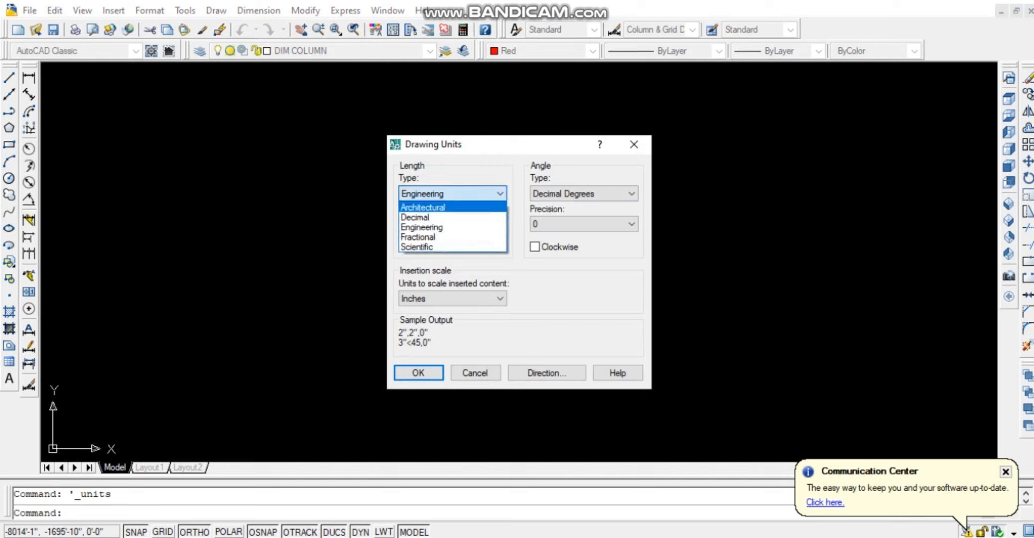
{"action": "left_click", "coordinate": [422, 227]}
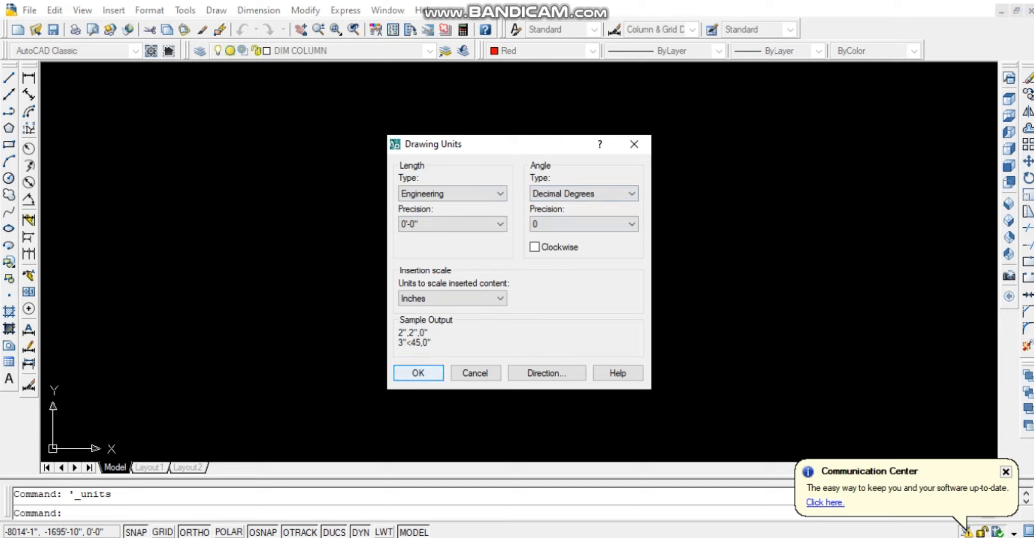
{"action": "left_click", "coordinate": [417, 373]}
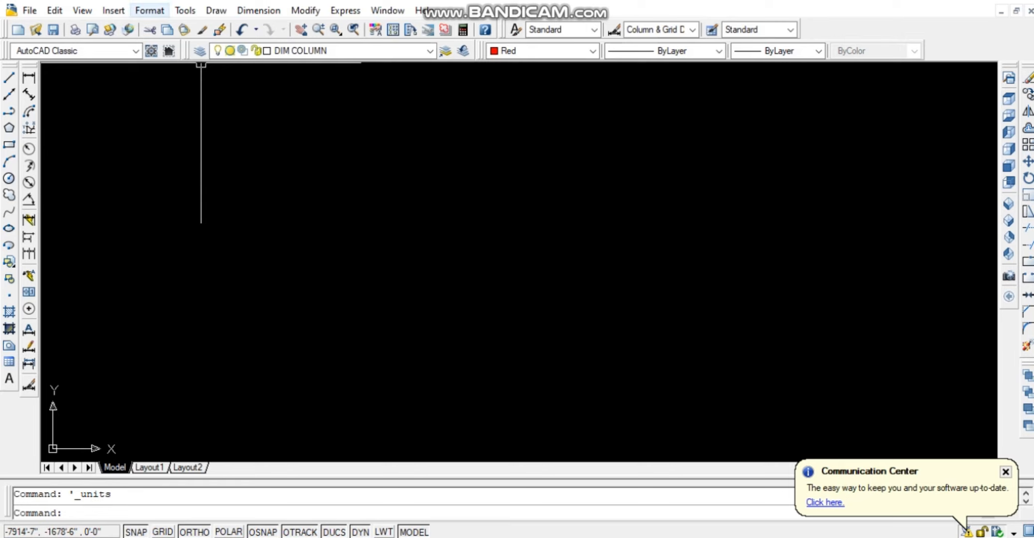
Review the font name and font style options of the Standard text style, leaving its settings as they are.
{"action": "left_click", "coordinate": [150, 10]}
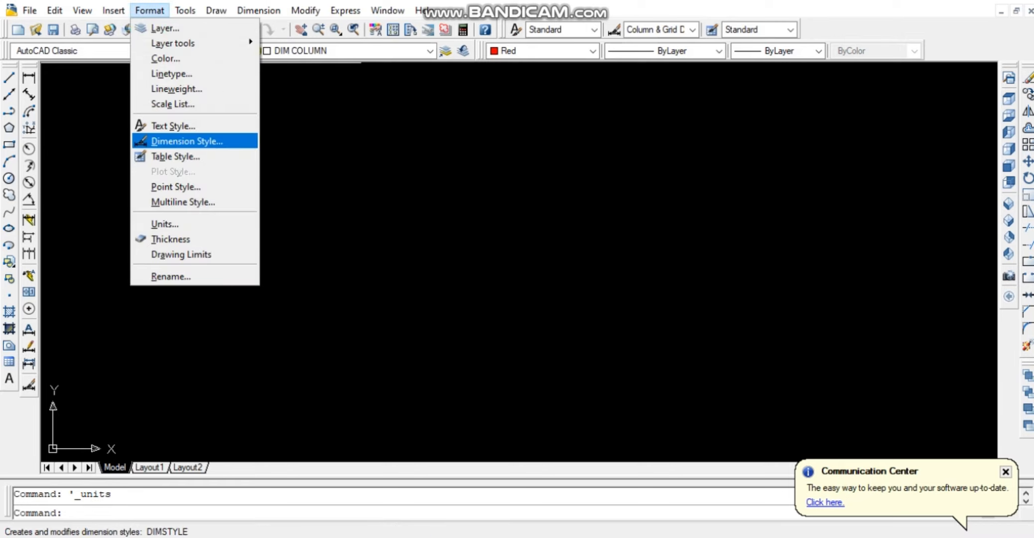
{"action": "left_click", "coordinate": [200, 126]}
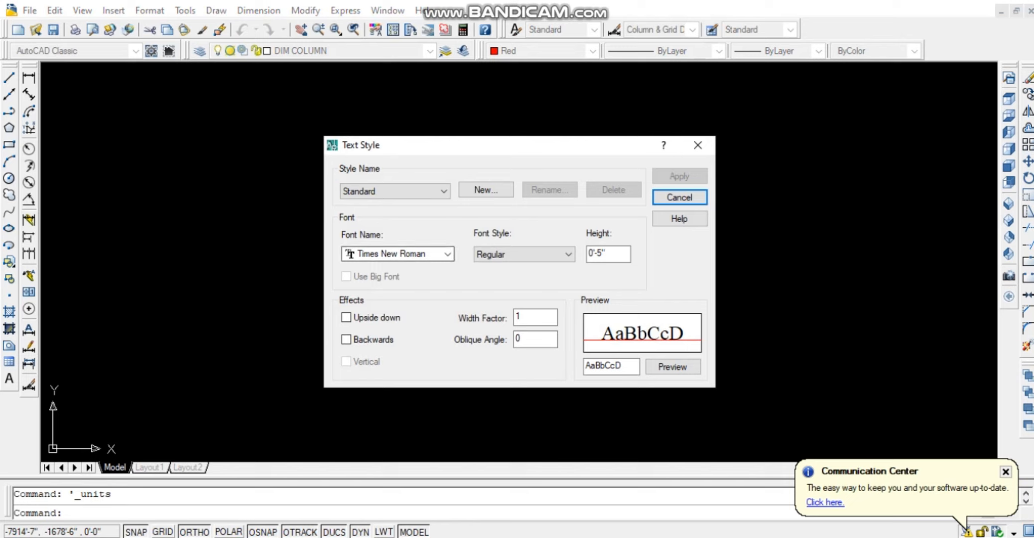
{"action": "left_click", "coordinate": [448, 254]}
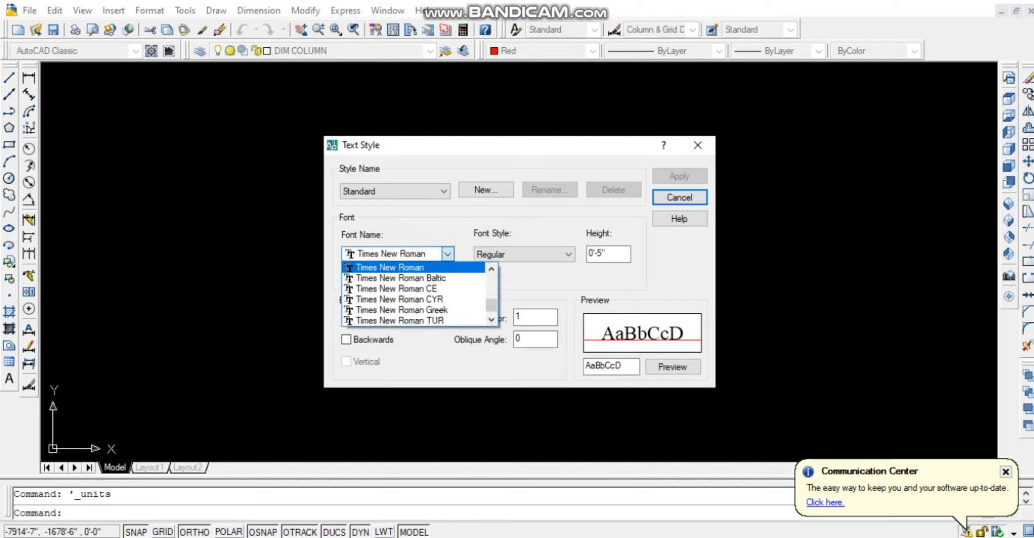
{"action": "left_click", "coordinate": [447, 253]}
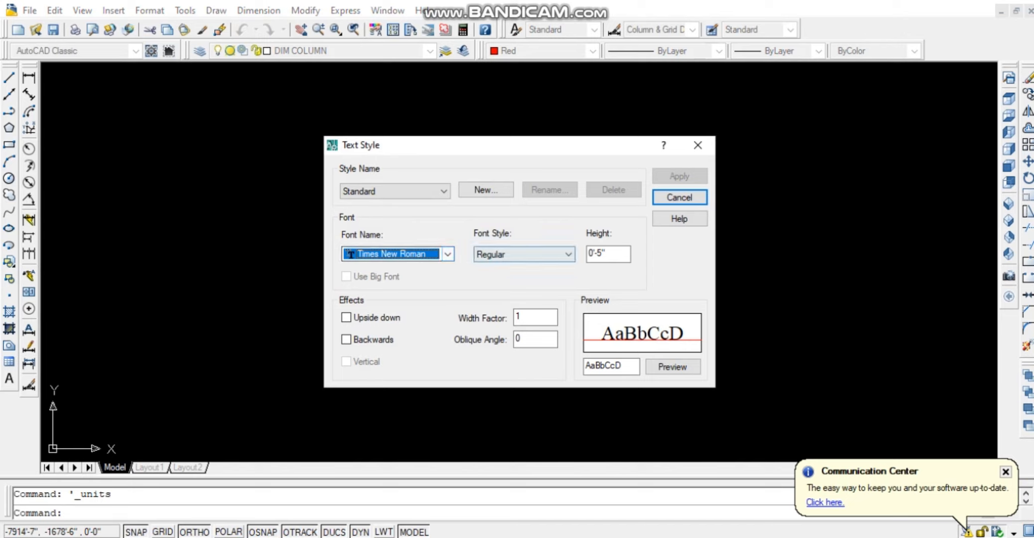
{"action": "left_click", "coordinate": [568, 255]}
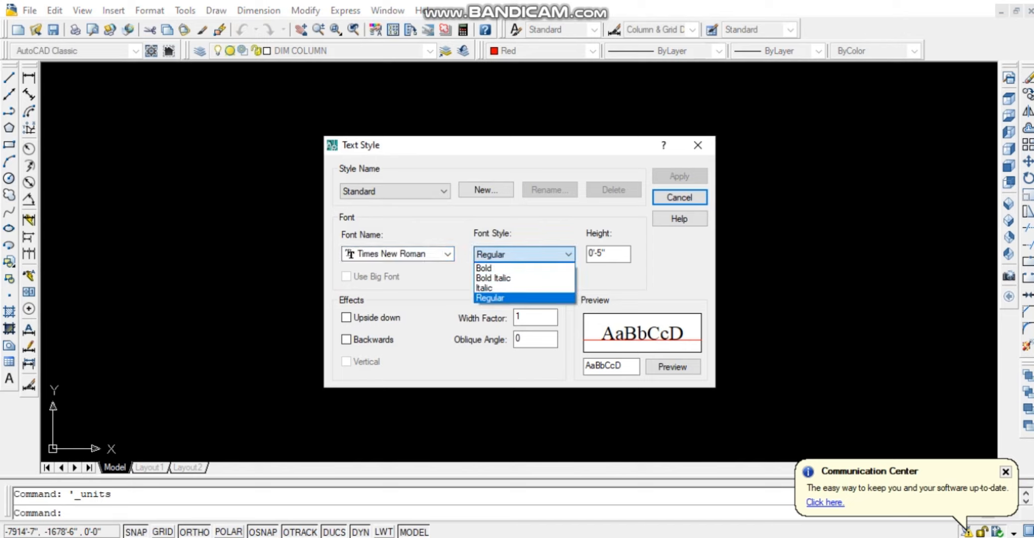
{"action": "left_click", "coordinate": [568, 255]}
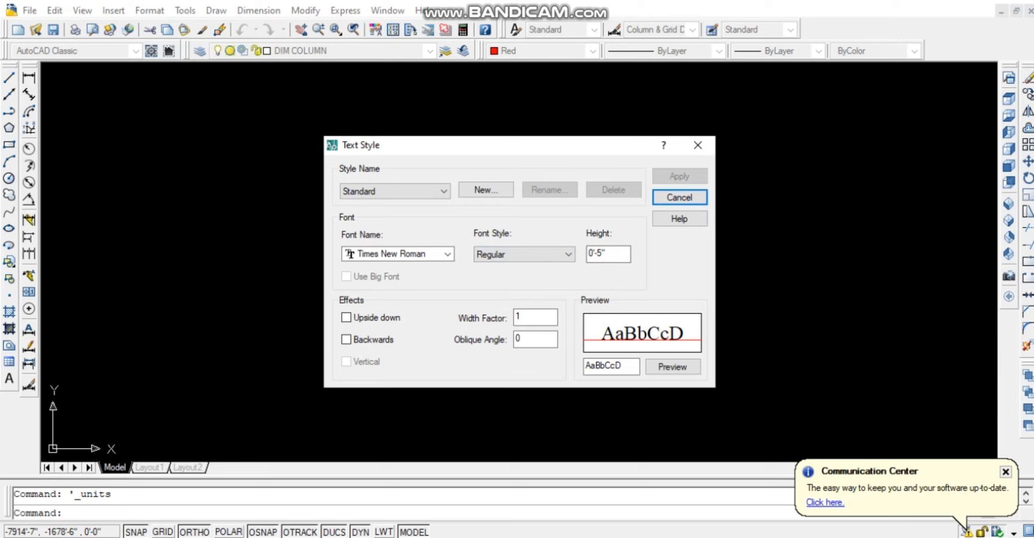
{"action": "left_click", "coordinate": [679, 197]}
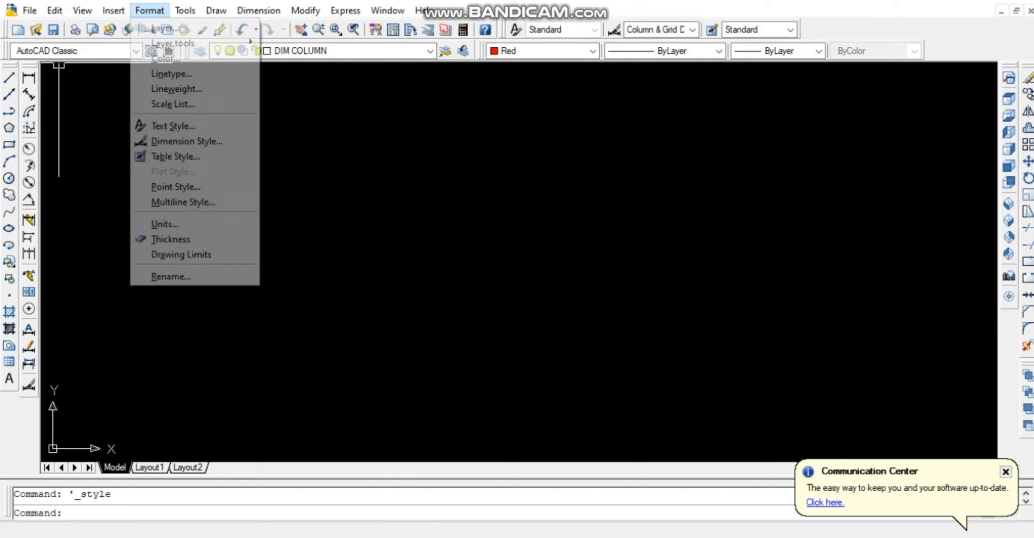
Open the current dimension style's overrides and review the line and arrow settings, comparing center marks None and Mark.
{"action": "left_click", "coordinate": [150, 10]}
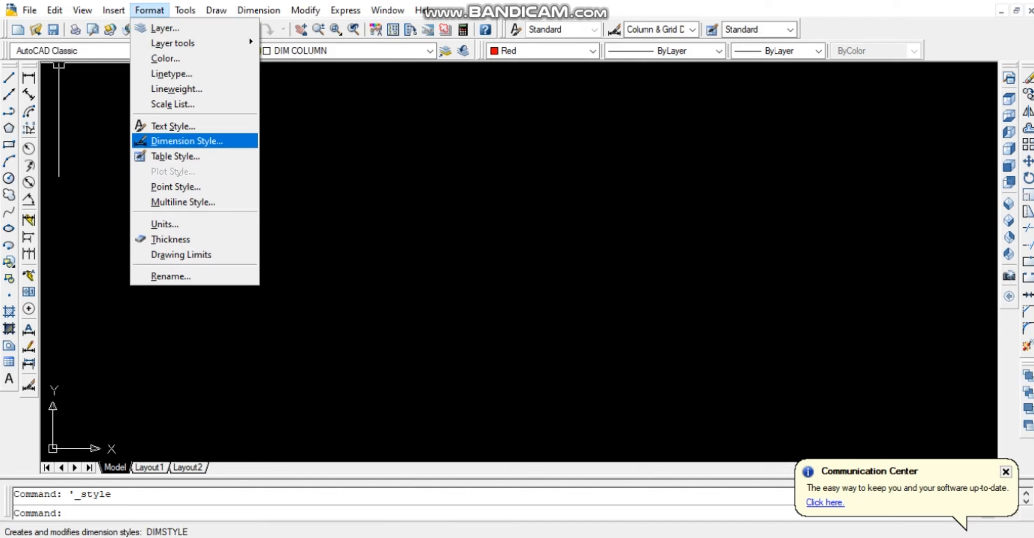
{"action": "left_click", "coordinate": [186, 140]}
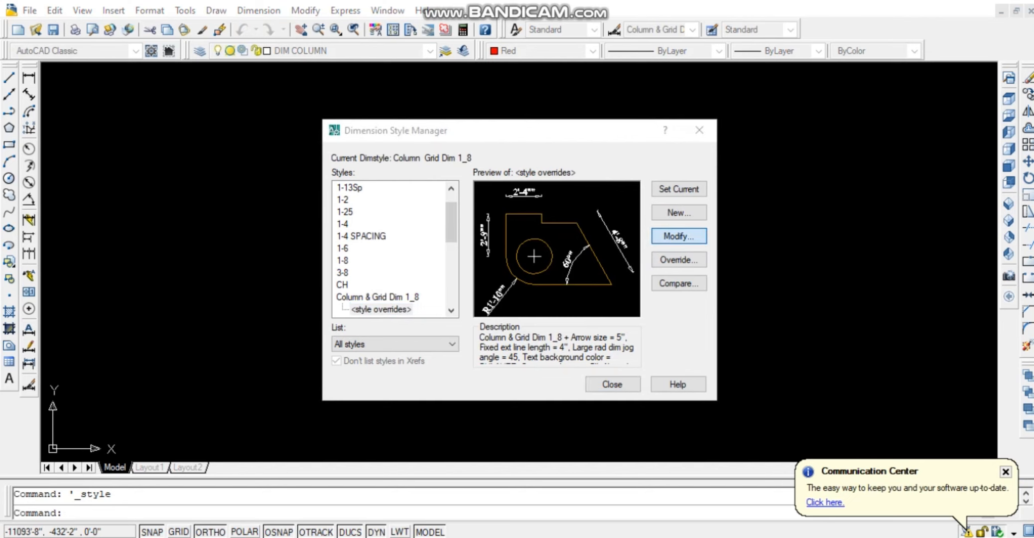
{"action": "left_click", "coordinate": [679, 259]}
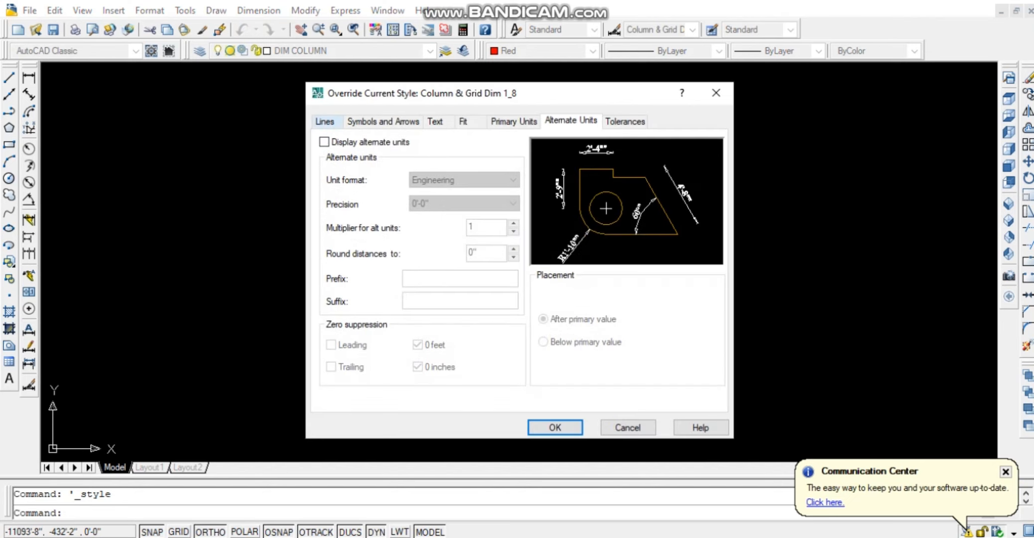
{"action": "left_click", "coordinate": [324, 121]}
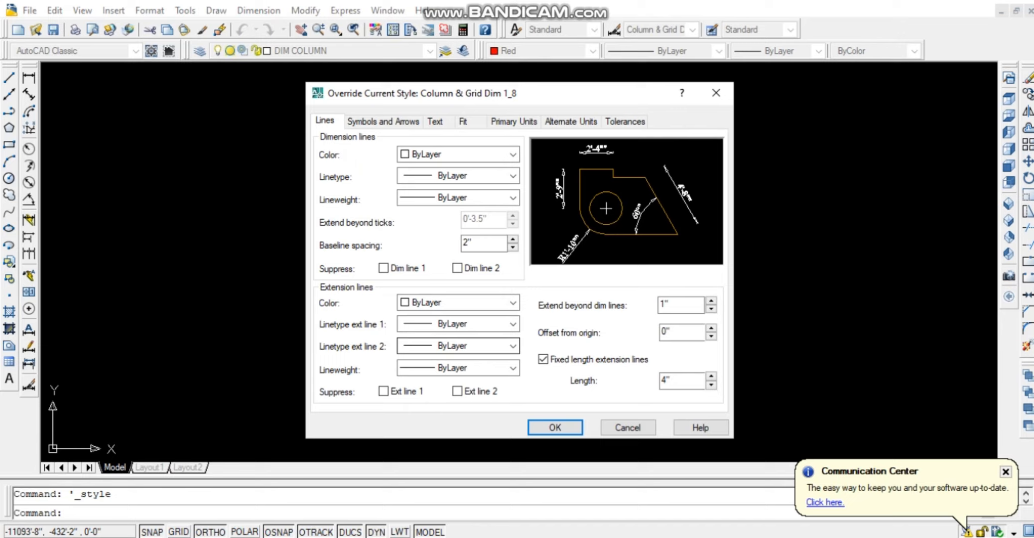
{"action": "left_click", "coordinate": [383, 121]}
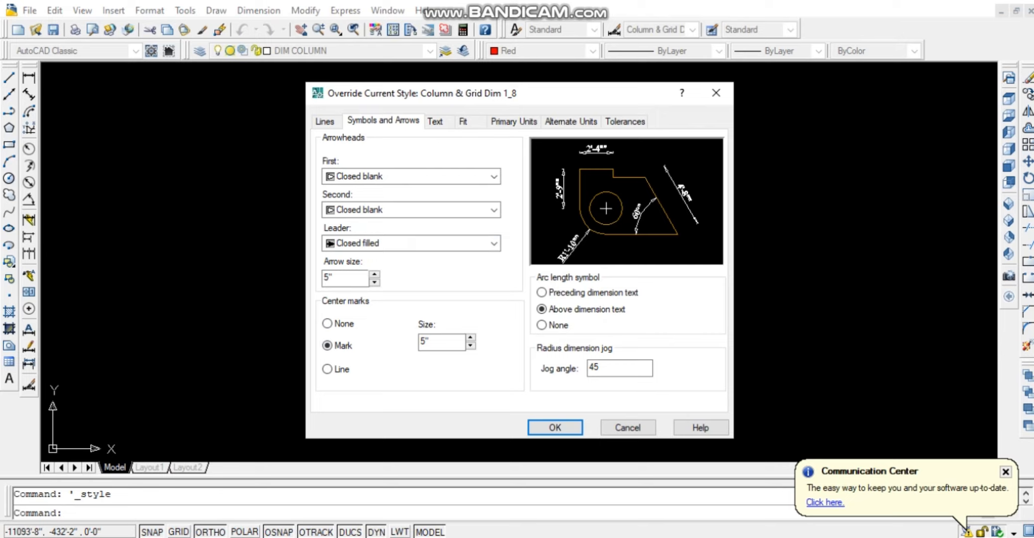
{"action": "left_click", "coordinate": [328, 324]}
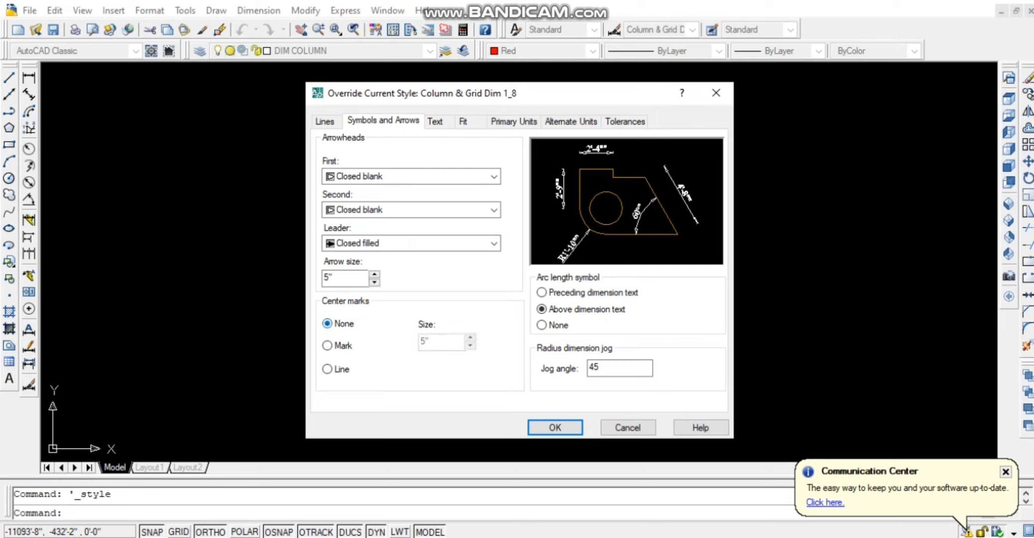
{"action": "left_click", "coordinate": [328, 345]}
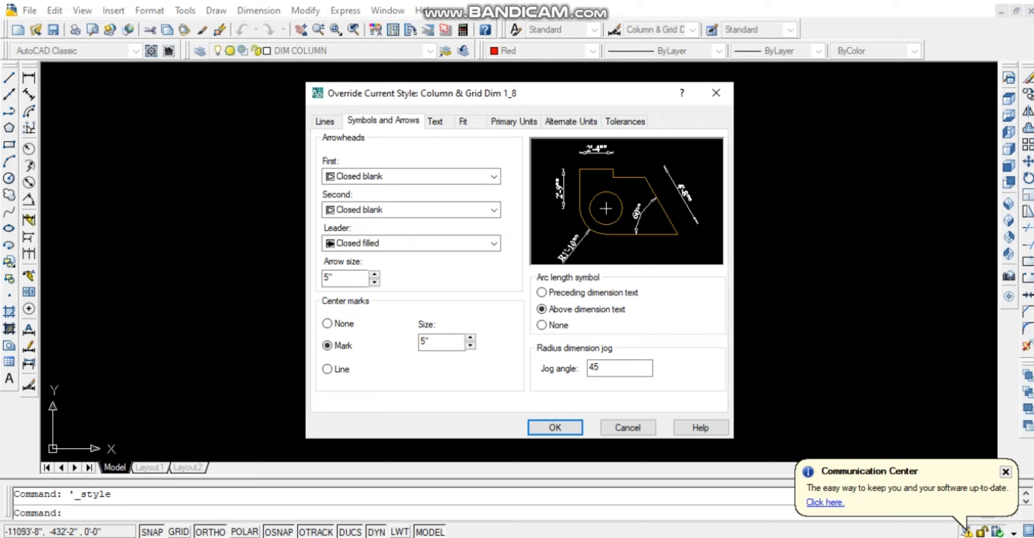
Look through the dimension text styles, try ByLayer as the text fill color, and return it to None.
{"action": "left_click", "coordinate": [435, 121]}
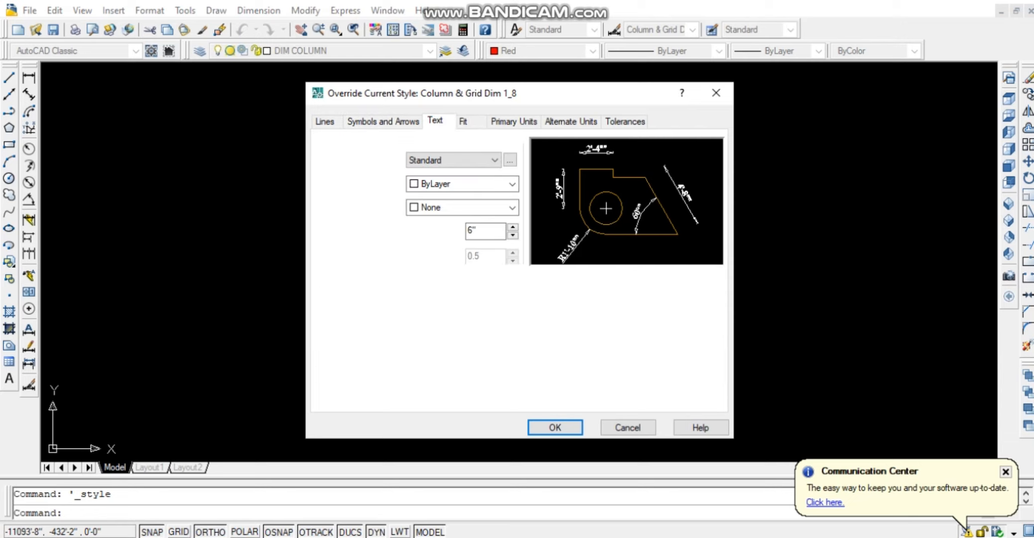
{"action": "left_click", "coordinate": [478, 160]}
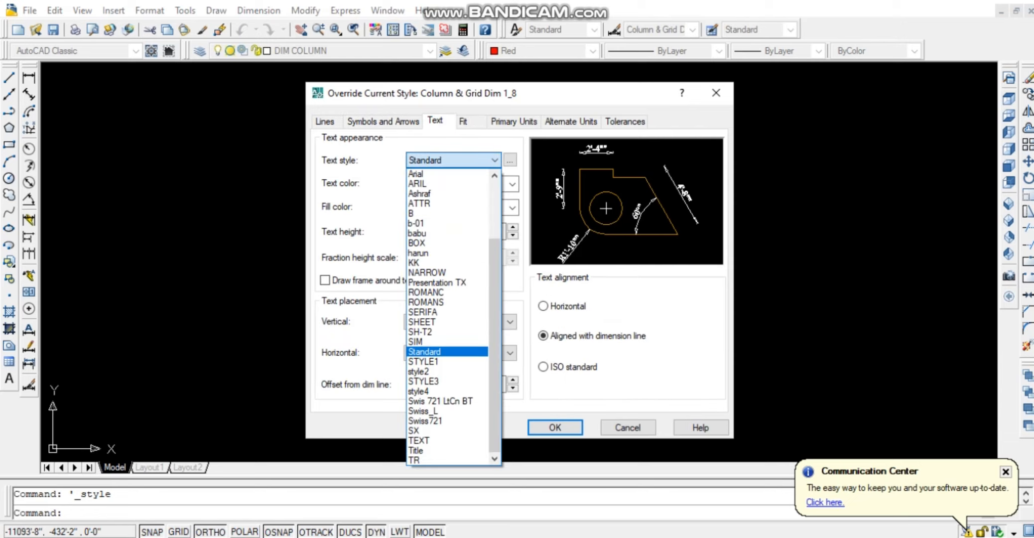
{"action": "left_click", "coordinate": [478, 160]}
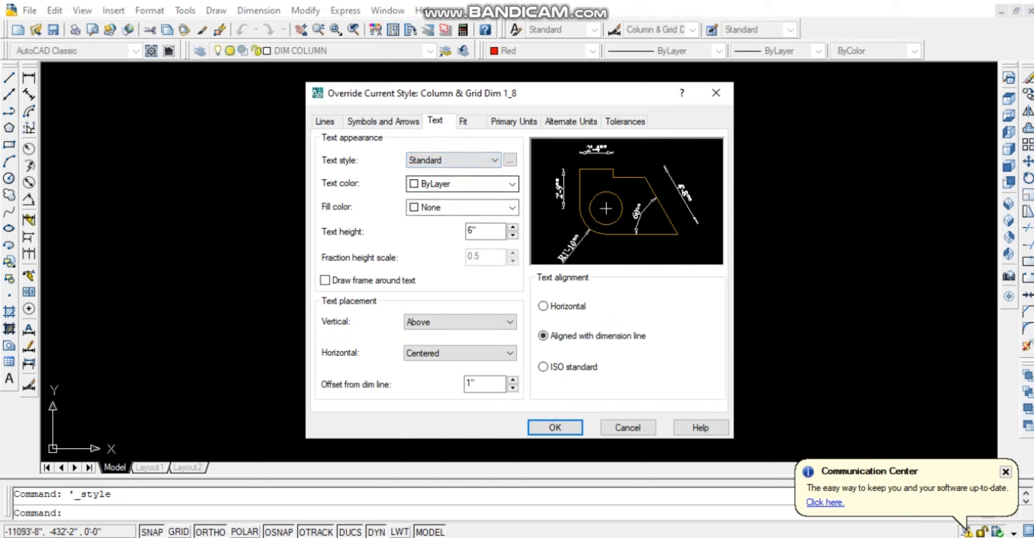
{"action": "left_click", "coordinate": [478, 208]}
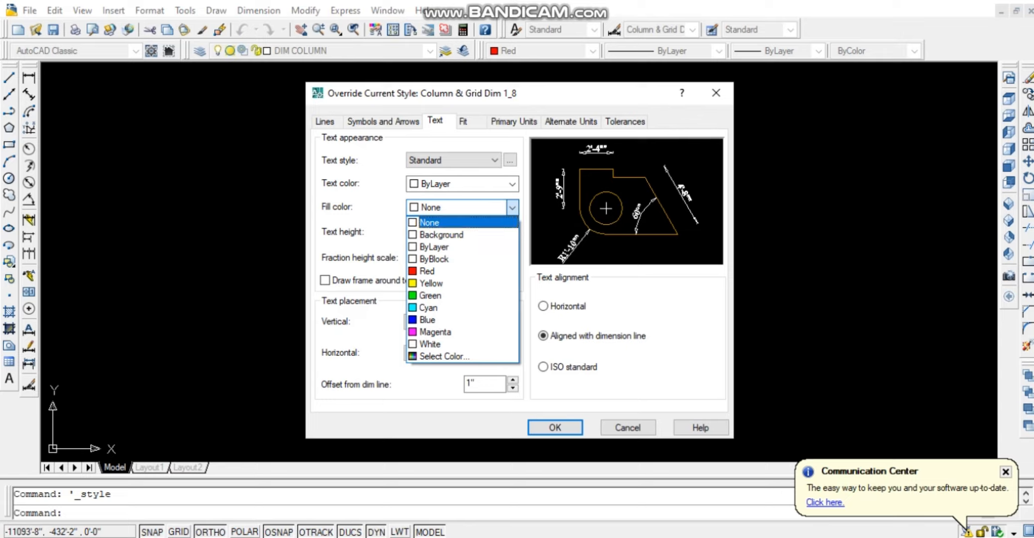
{"action": "key", "text": "Return"}
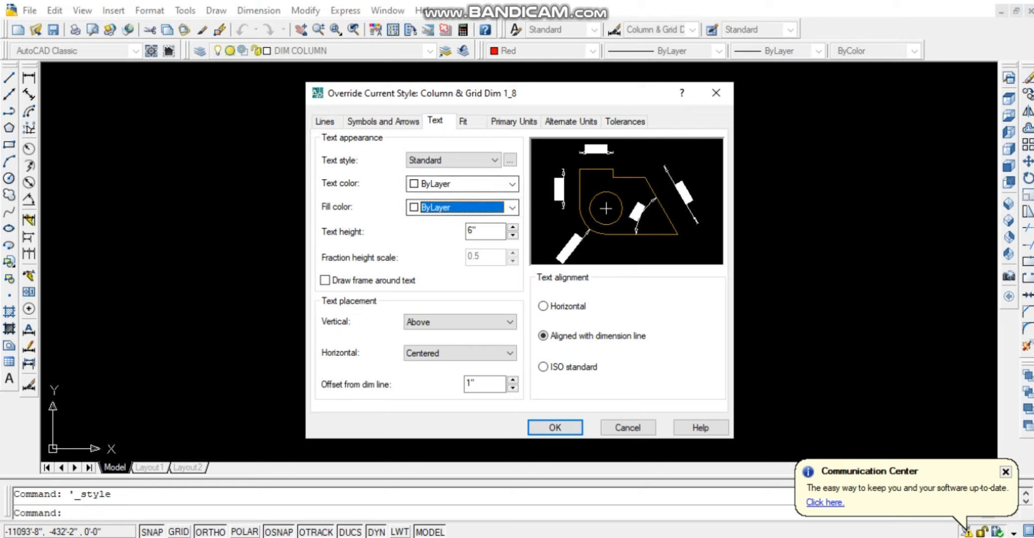
{"action": "left_click", "coordinate": [512, 208]}
{"action": "left_click", "coordinate": [468, 222]}
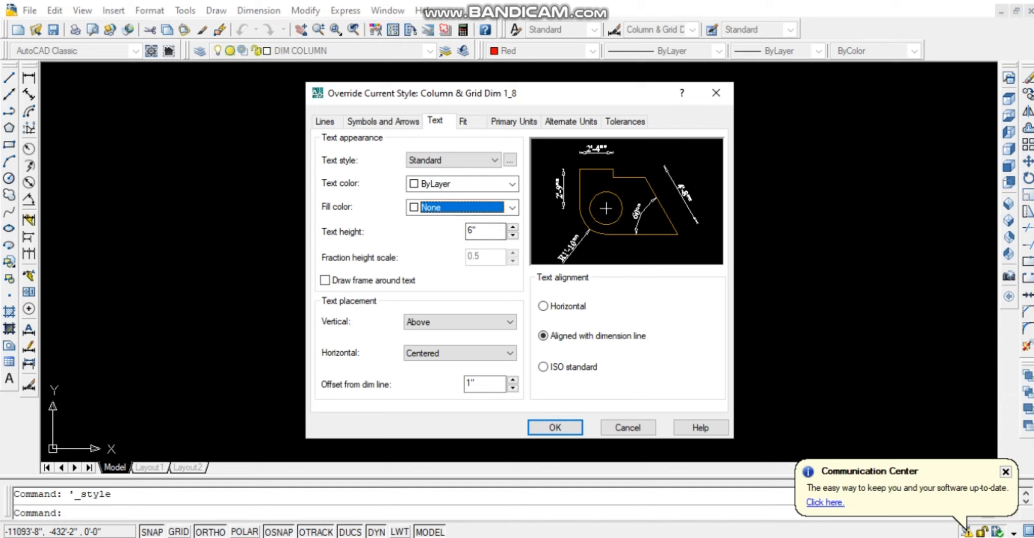
Review the fit options and the available primary unit formats of the dimension style override.
{"action": "left_click", "coordinate": [470, 122]}
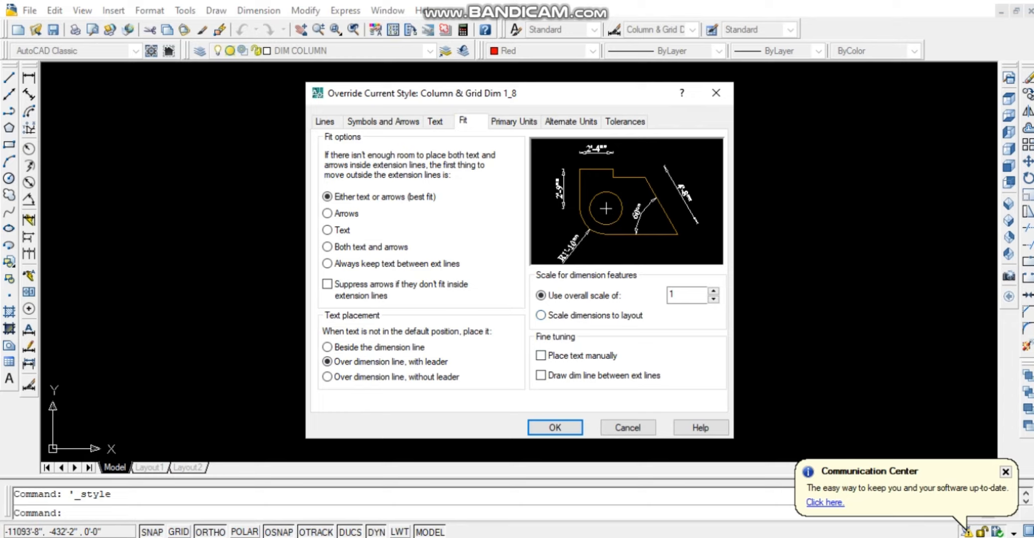
{"action": "left_click", "coordinate": [514, 122]}
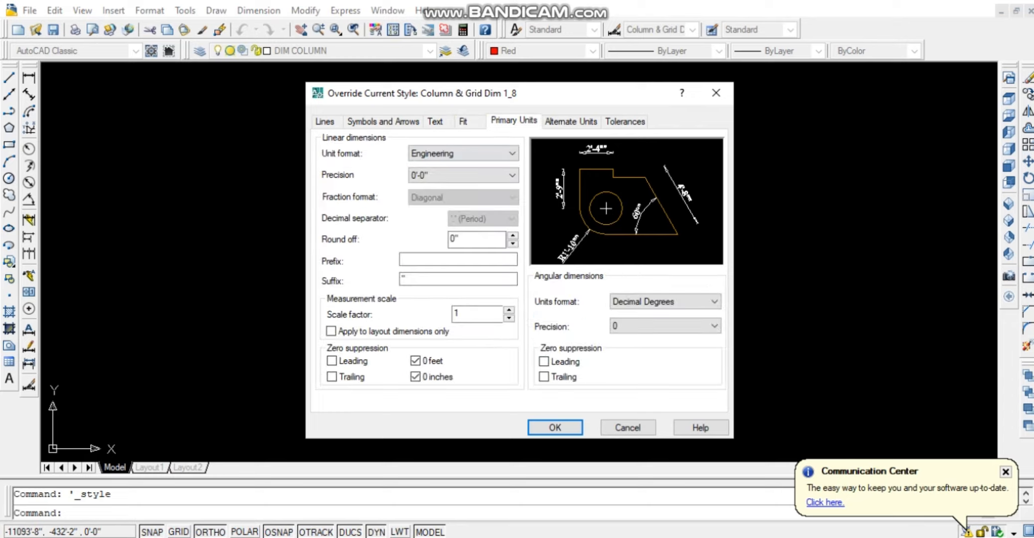
{"action": "left_click", "coordinate": [463, 154]}
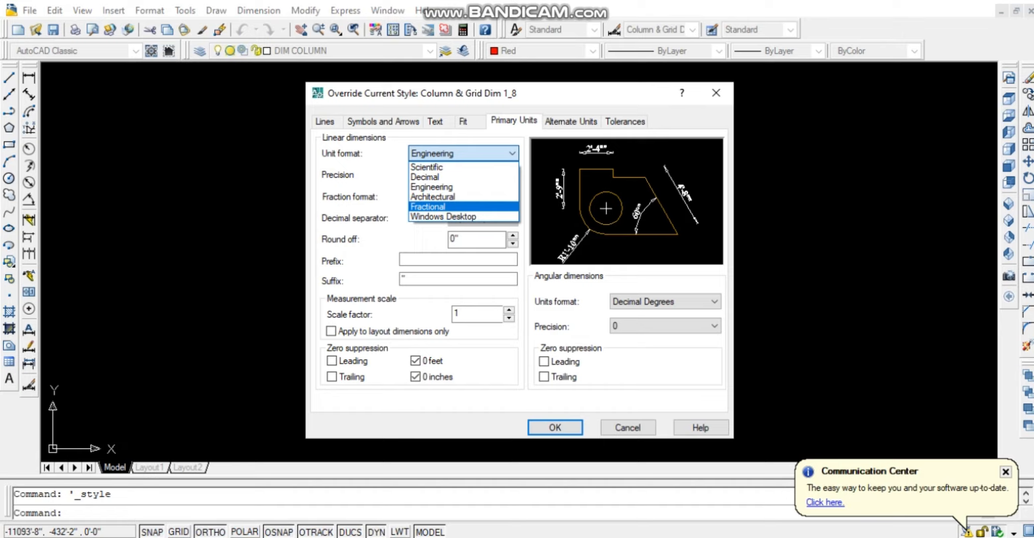
Display alternate units to check their formats and precision, turn them off again, and accept the dimension style overrides.
{"action": "left_click", "coordinate": [571, 122]}
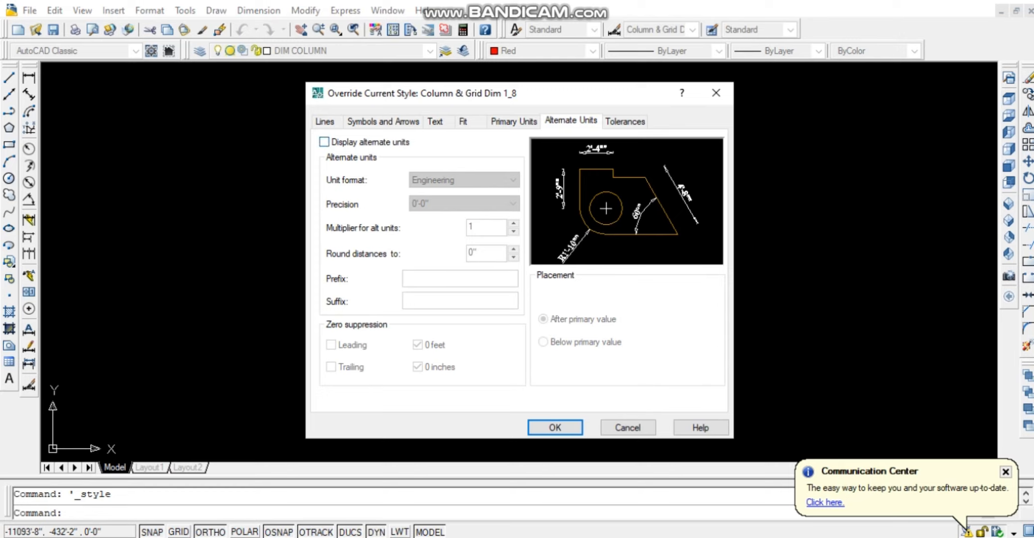
{"action": "left_click", "coordinate": [324, 142]}
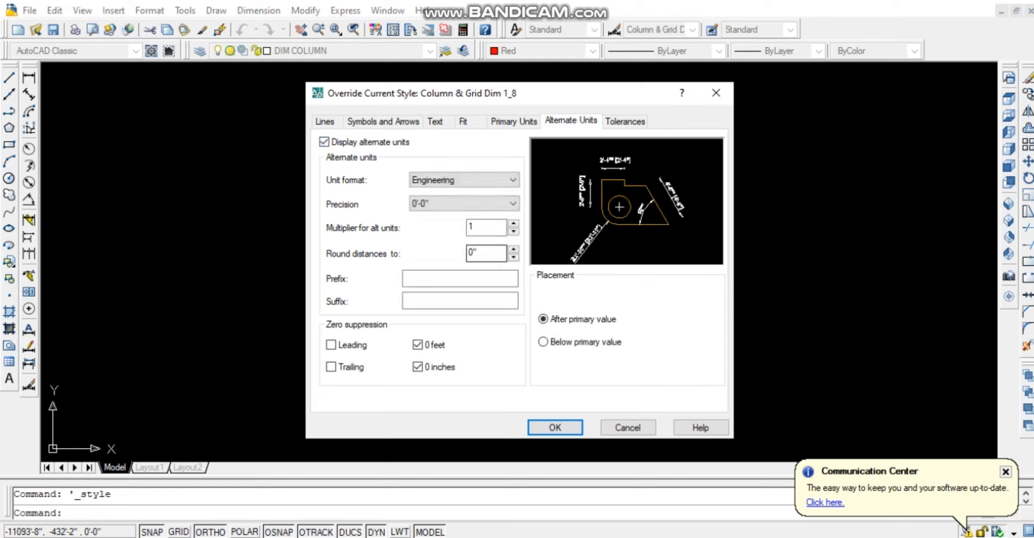
{"action": "left_click", "coordinate": [463, 180]}
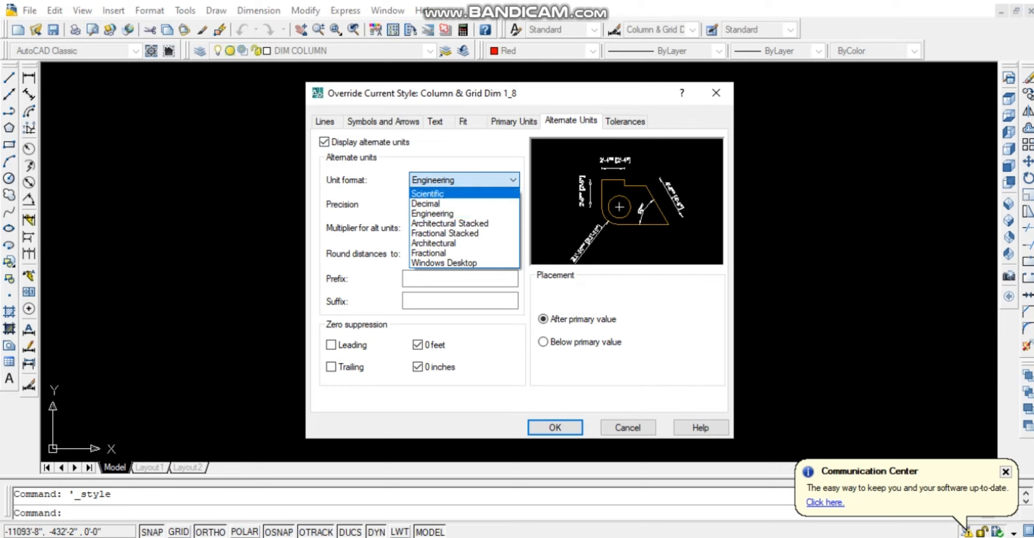
{"action": "left_click", "coordinate": [465, 180]}
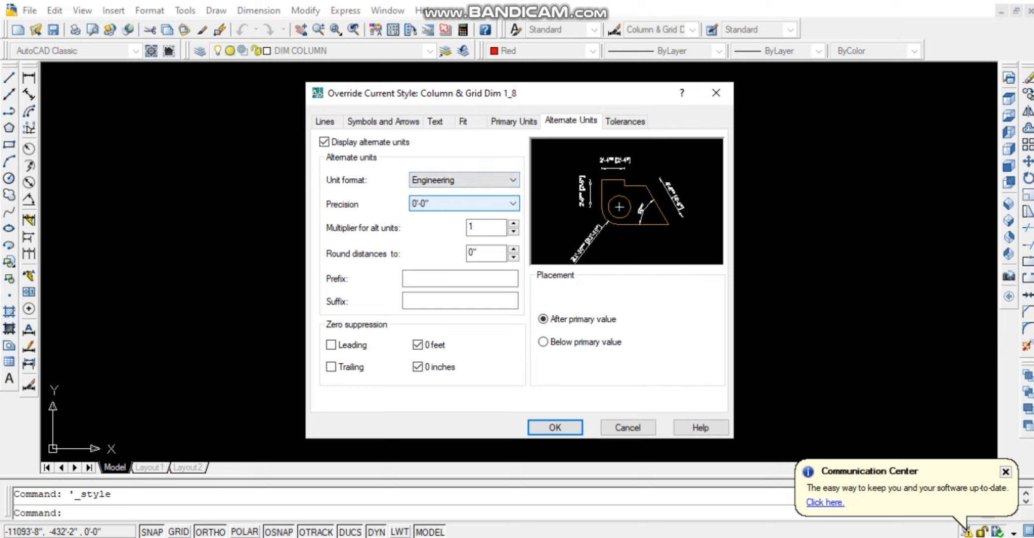
{"action": "left_click", "coordinate": [464, 203]}
{"action": "left_click", "coordinate": [465, 203]}
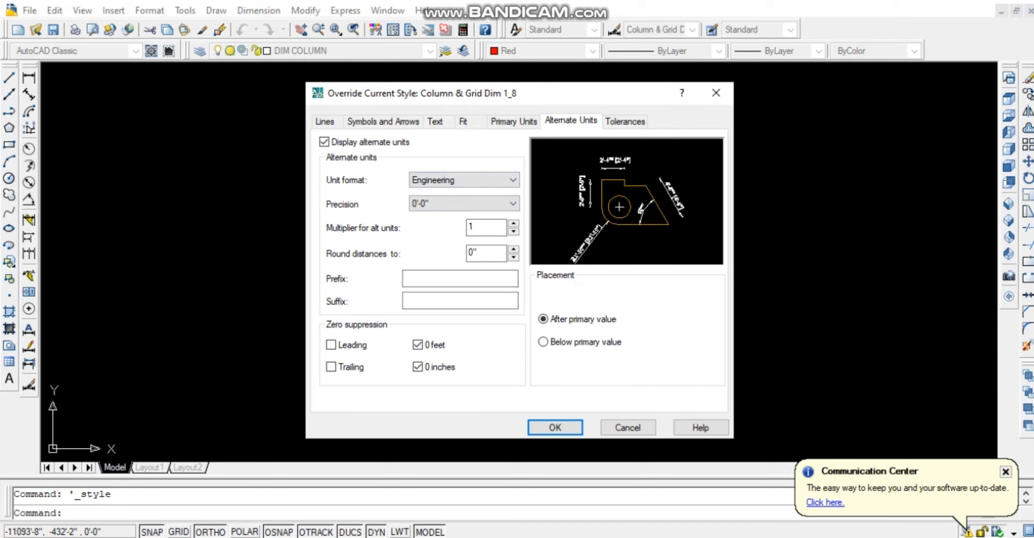
{"action": "left_click", "coordinate": [325, 143]}
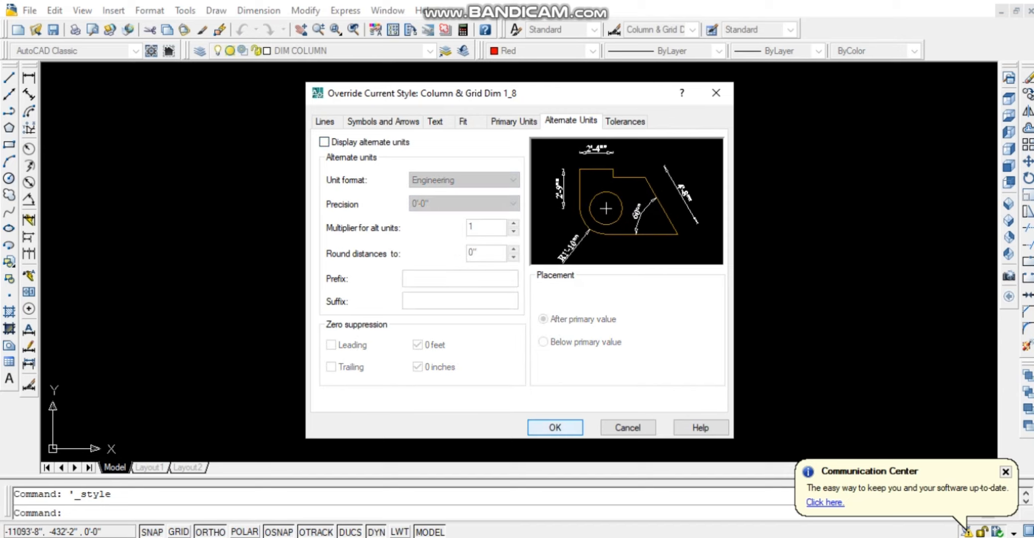
{"action": "left_click", "coordinate": [555, 427]}
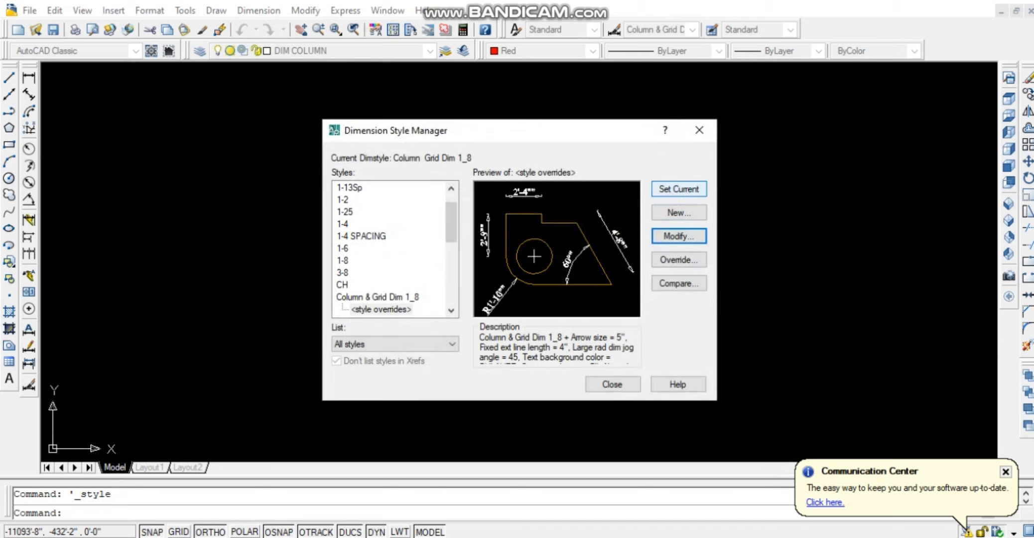
Make the dimension style overrides current and close the Dimension Style Manager.
{"action": "left_click", "coordinate": [678, 189]}
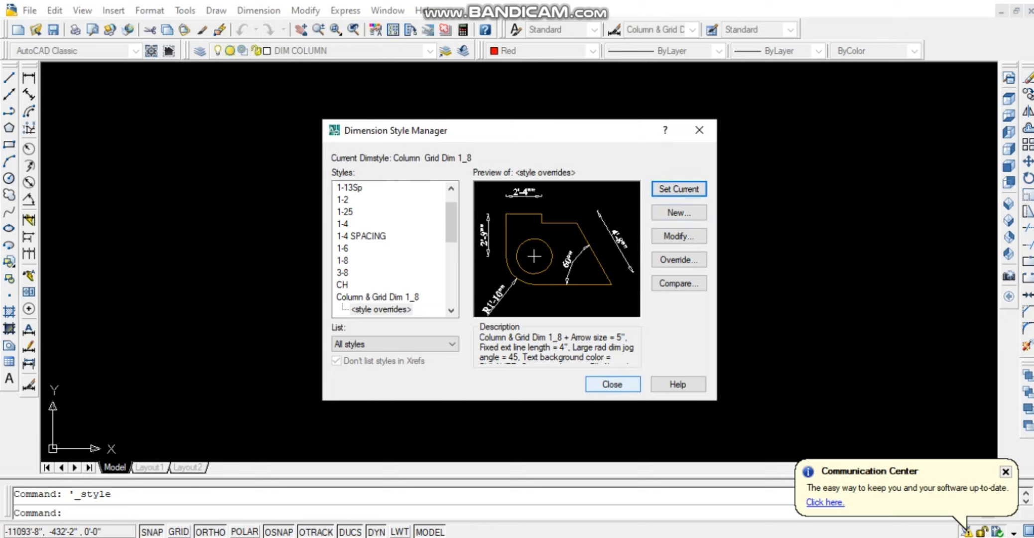
{"action": "left_click", "coordinate": [612, 384]}
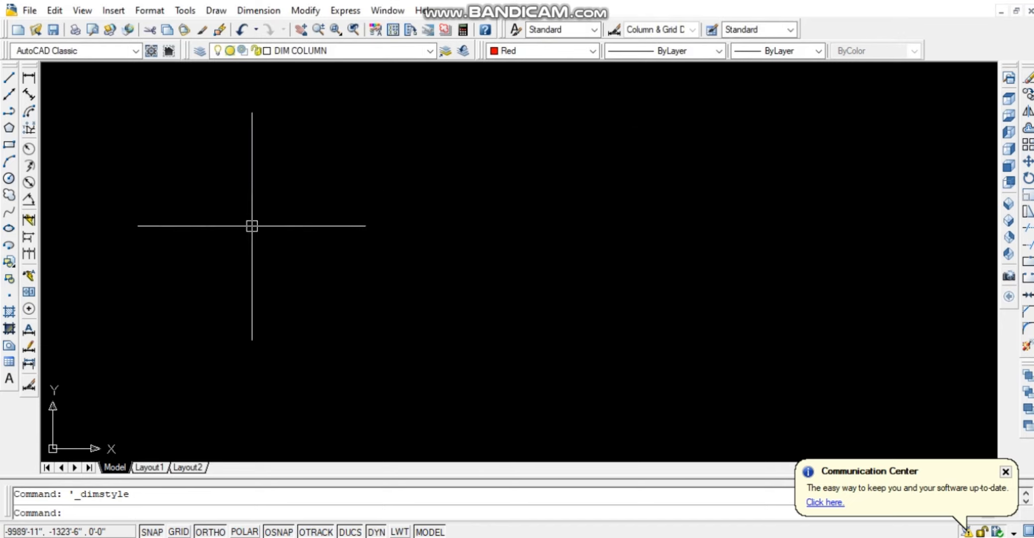
Set the model space drawing limits from lower left corner 0',0' to upper right corner 1000',1000'.
{"action": "left_click", "coordinate": [150, 10]}
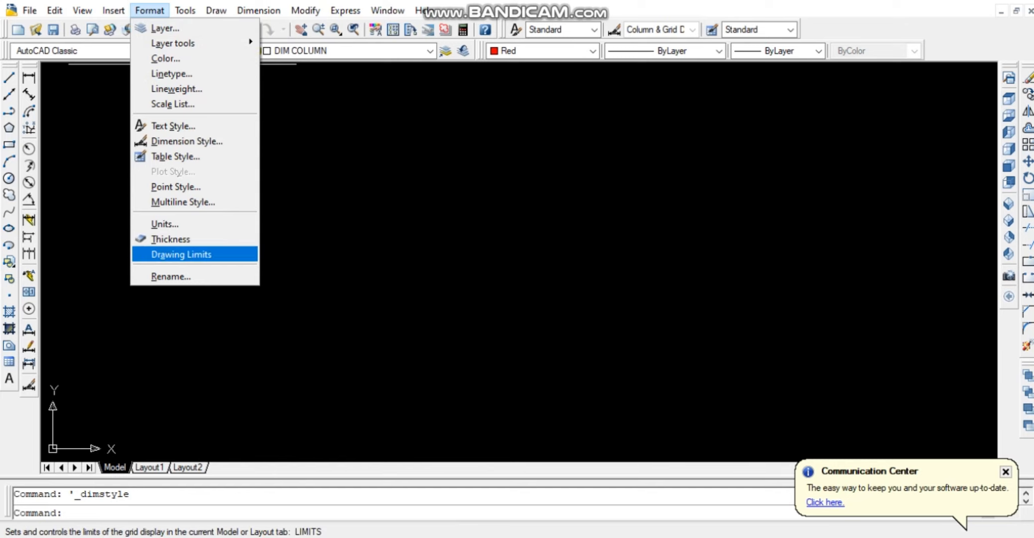
{"action": "left_click", "coordinate": [210, 254]}
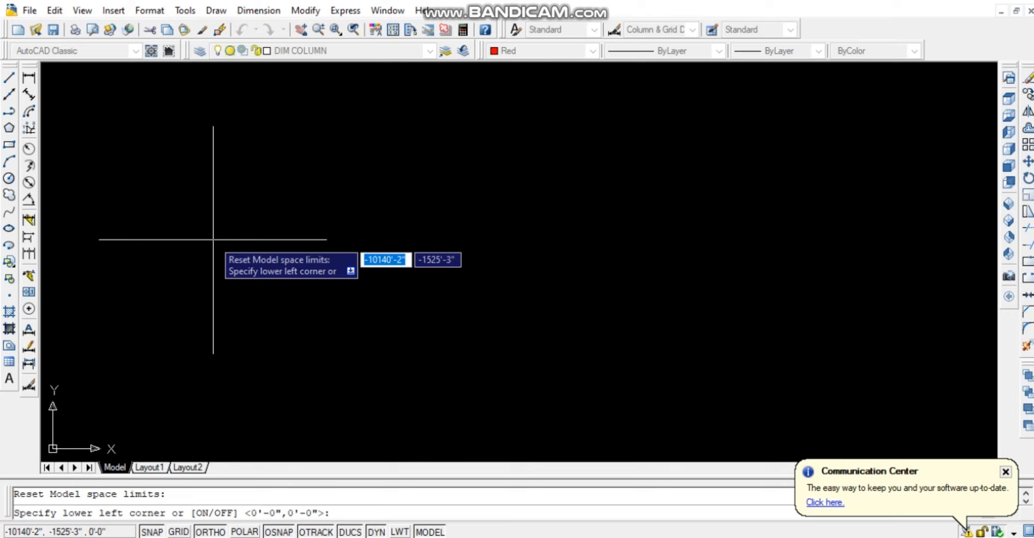
{"action": "type", "text": "0"}
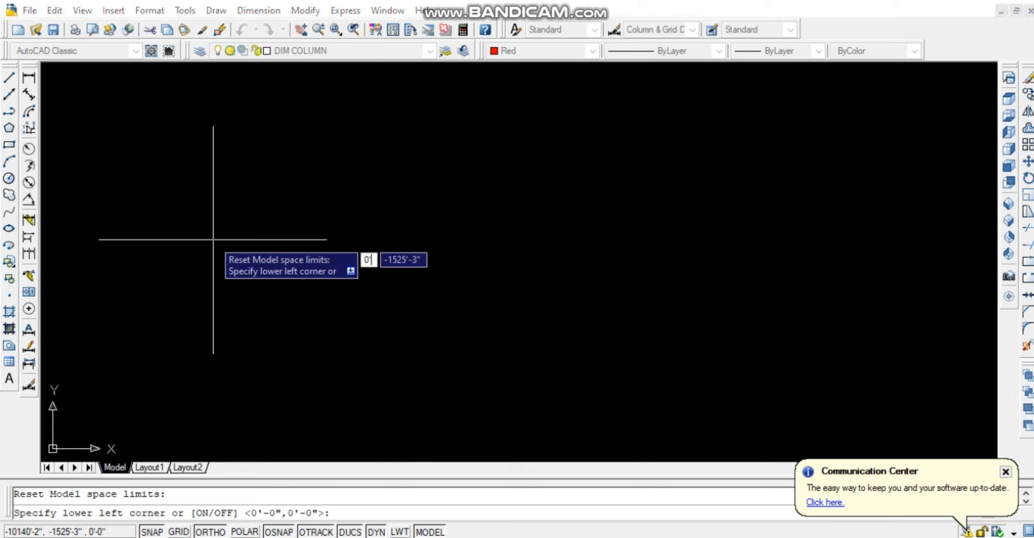
{"action": "key", "text": "Tab"}
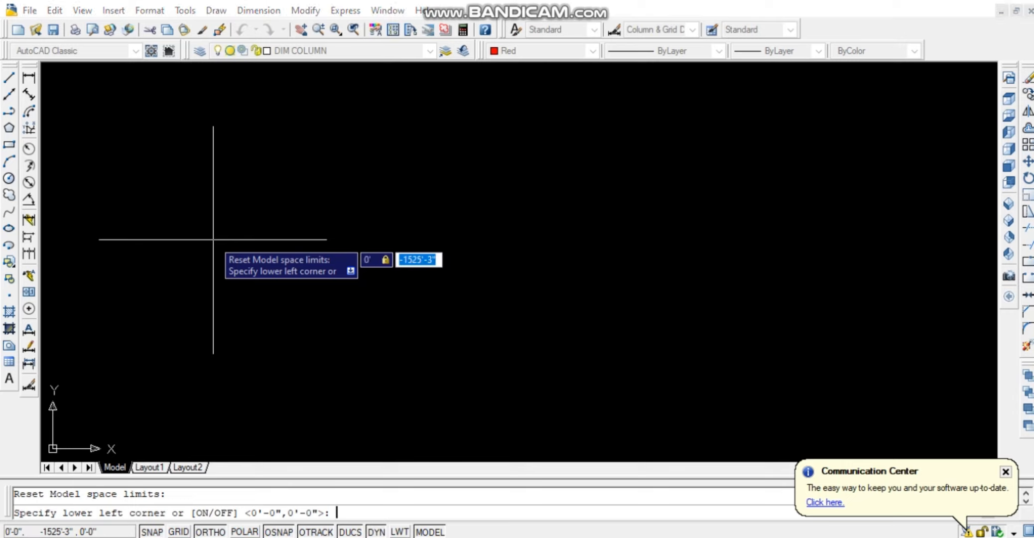
{"action": "type", "text": "0"}
{"action": "key", "text": "Return"}
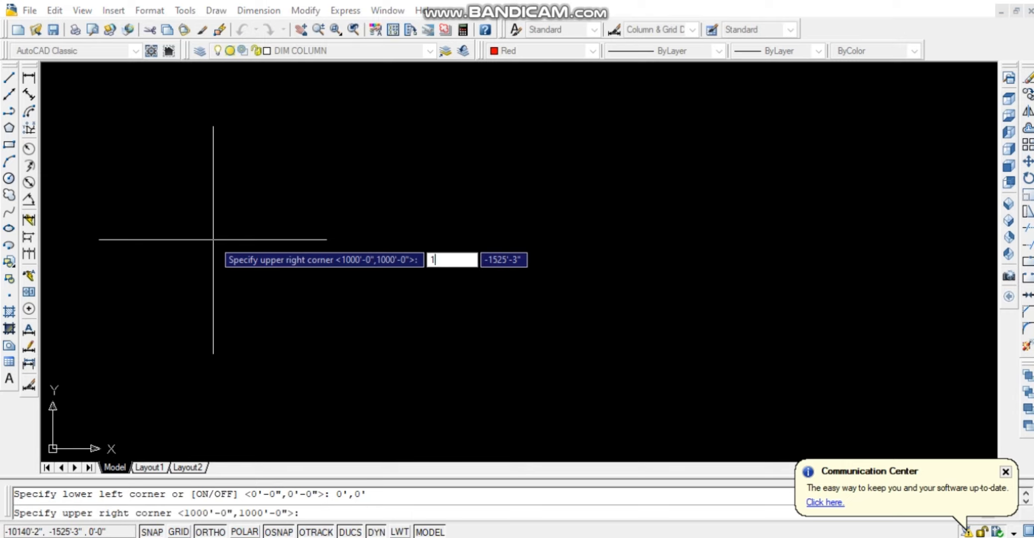
{"action": "type", "text": "000'"}
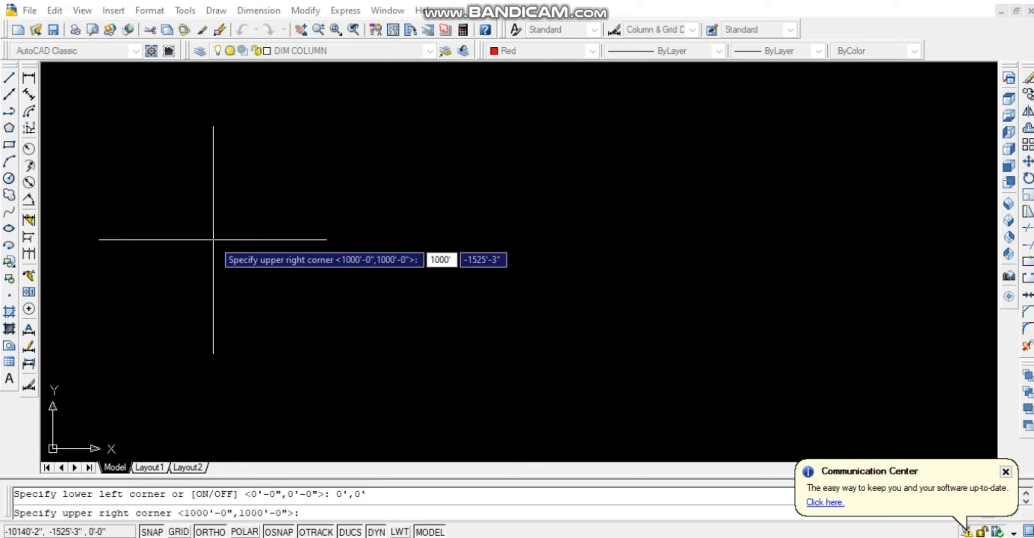
{"action": "key", "text": "Tab"}
{"action": "type", "text": "1000'"}
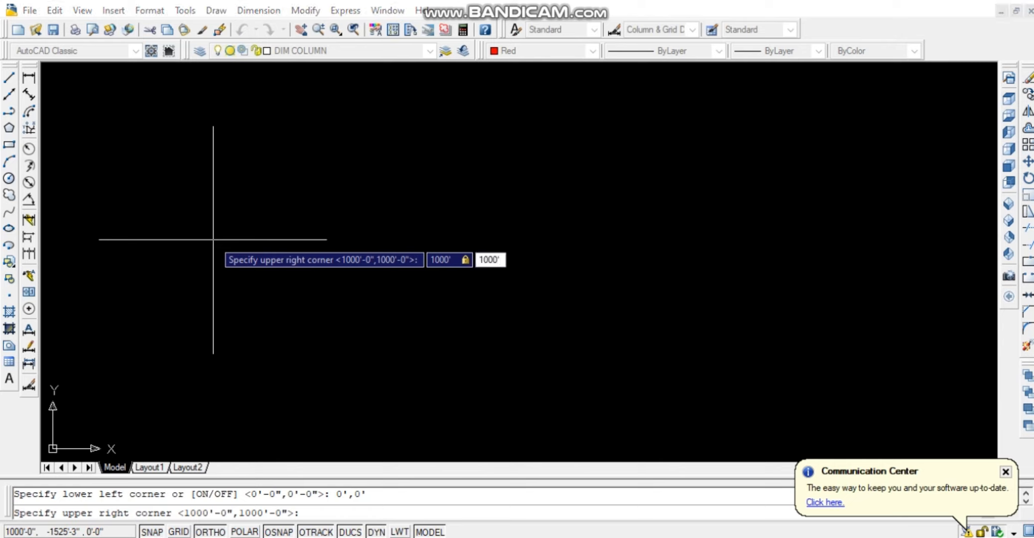
{"action": "key", "text": "Return"}
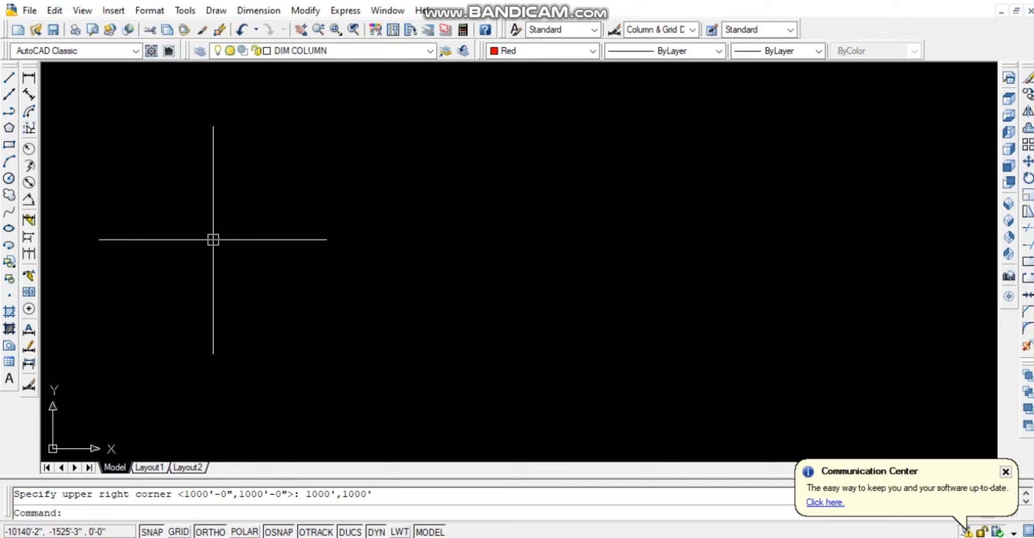
{"action": "left_click_drag", "start_coordinate": [212, 239], "coordinate": [289, 193]}
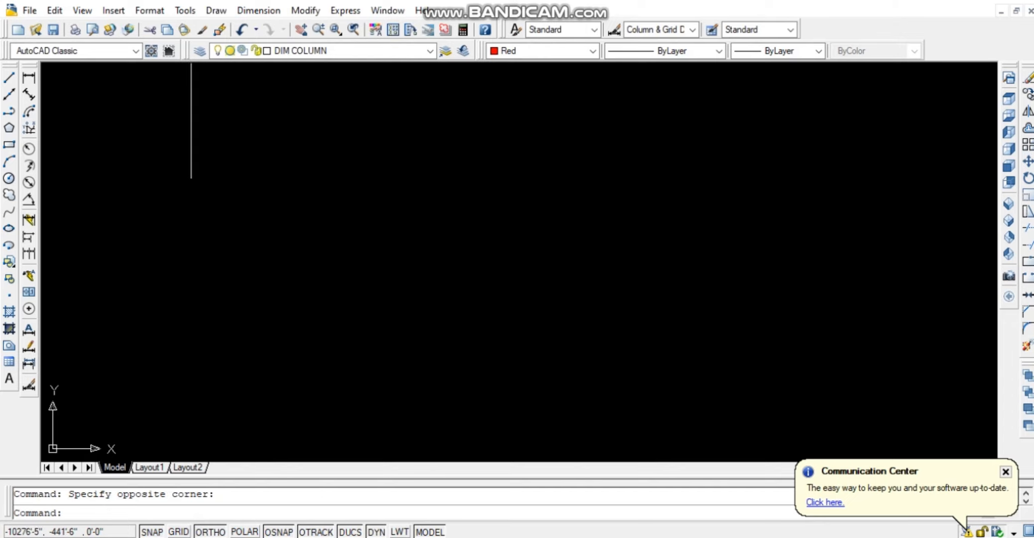
Enable all object snap modes in the drafting settings and accept them.
{"action": "left_click", "coordinate": [185, 10]}
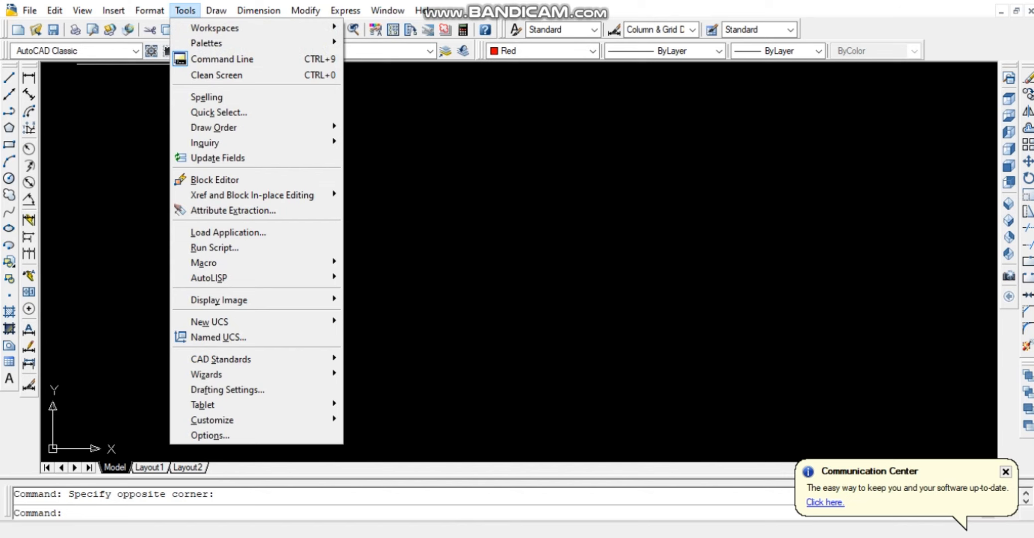
{"action": "left_click", "coordinate": [227, 390]}
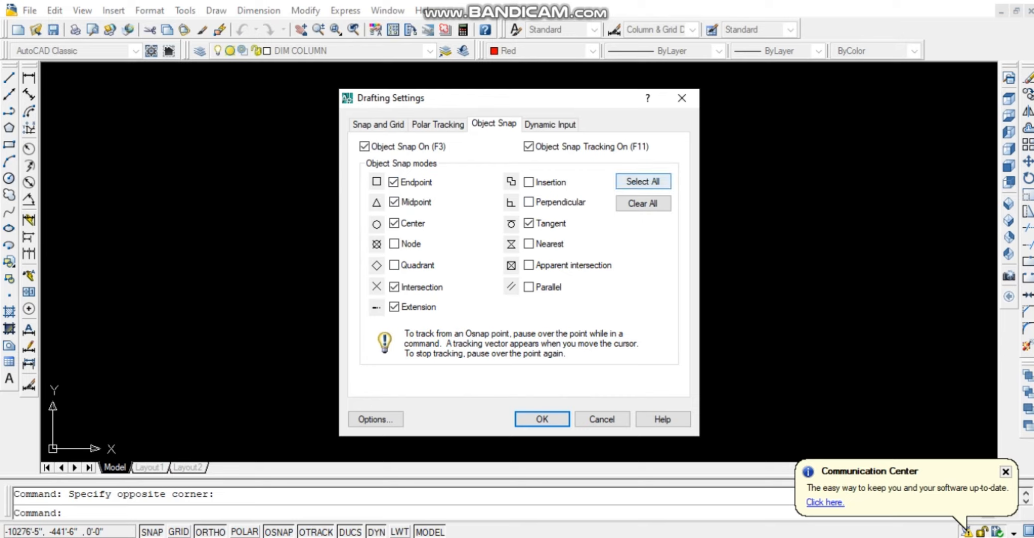
{"action": "left_click", "coordinate": [644, 182]}
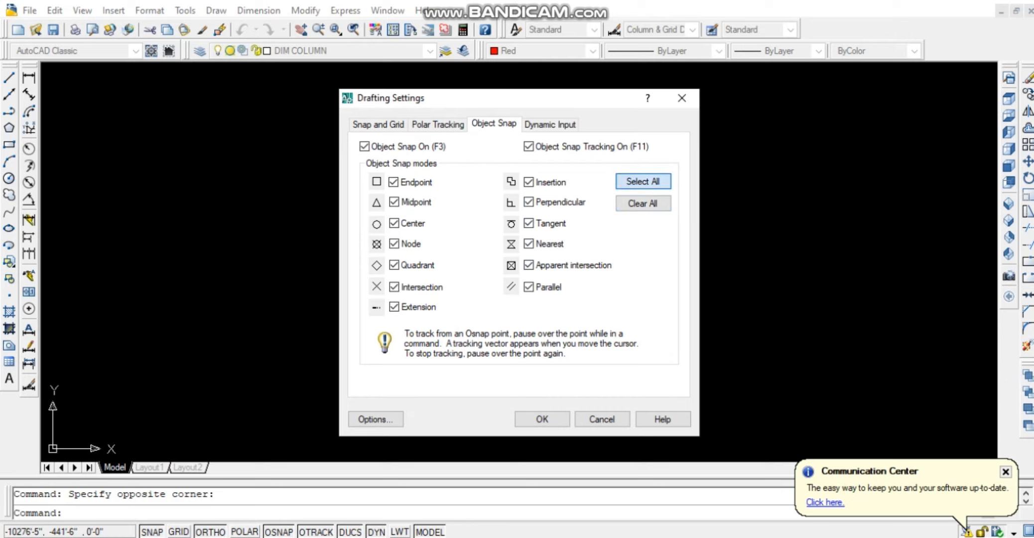
{"action": "left_click", "coordinate": [542, 419]}
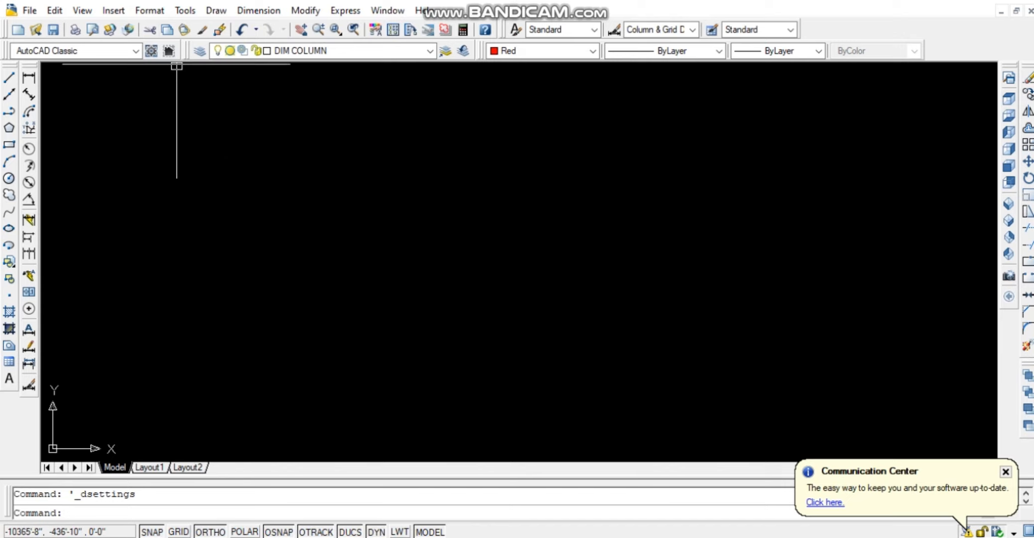
Open the program options and go to the display settings.
{"action": "left_click", "coordinate": [185, 10]}
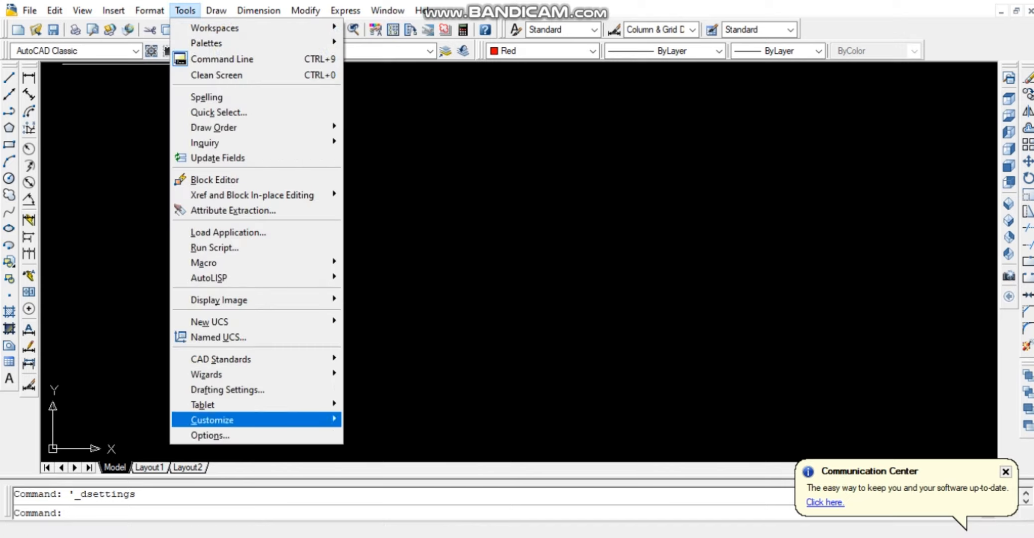
{"action": "left_click", "coordinate": [209, 435]}
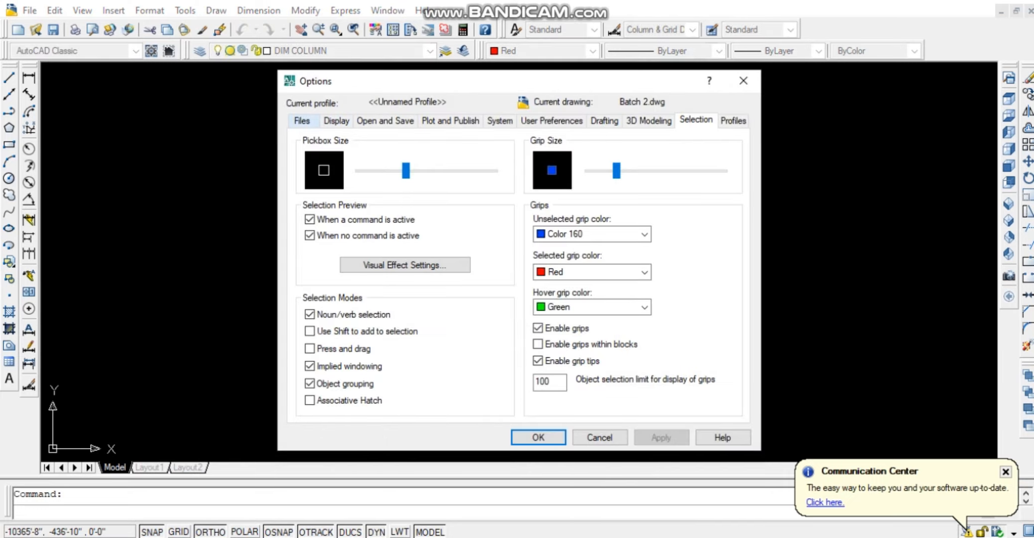
{"action": "left_click", "coordinate": [302, 121]}
{"action": "left_click", "coordinate": [336, 120]}
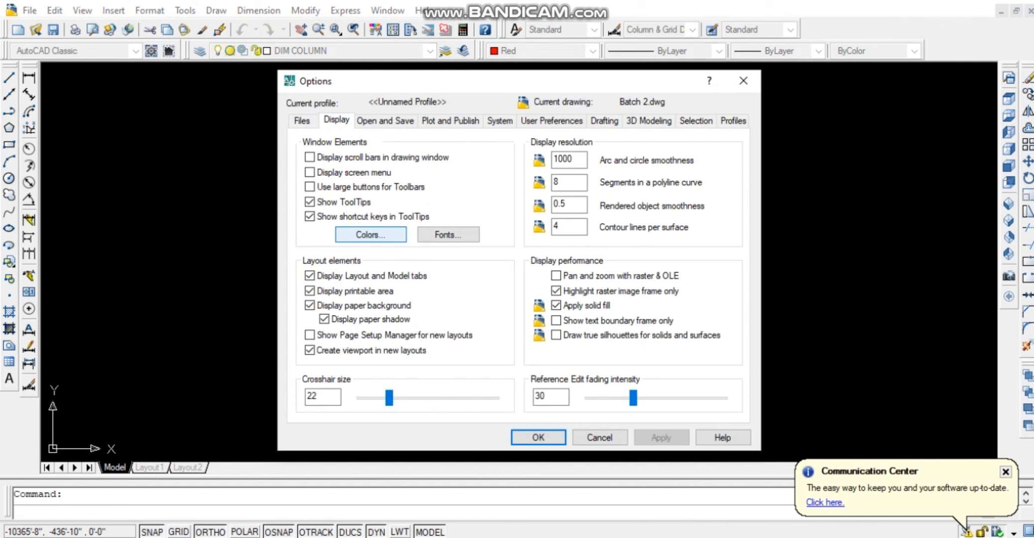
Try green as the uniform background color of 2D model space and apply it.
{"action": "left_click", "coordinate": [371, 235]}
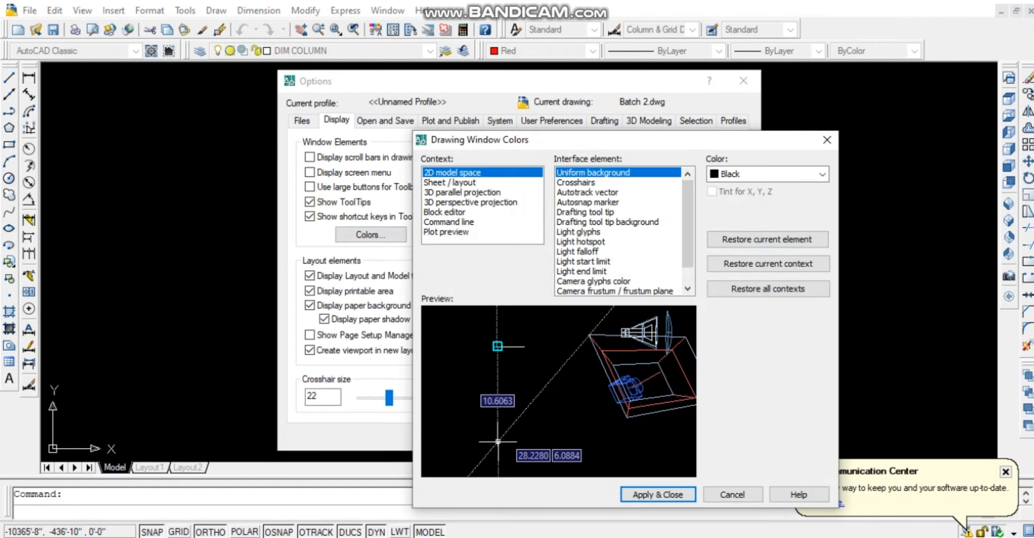
{"action": "left_click", "coordinate": [822, 174]}
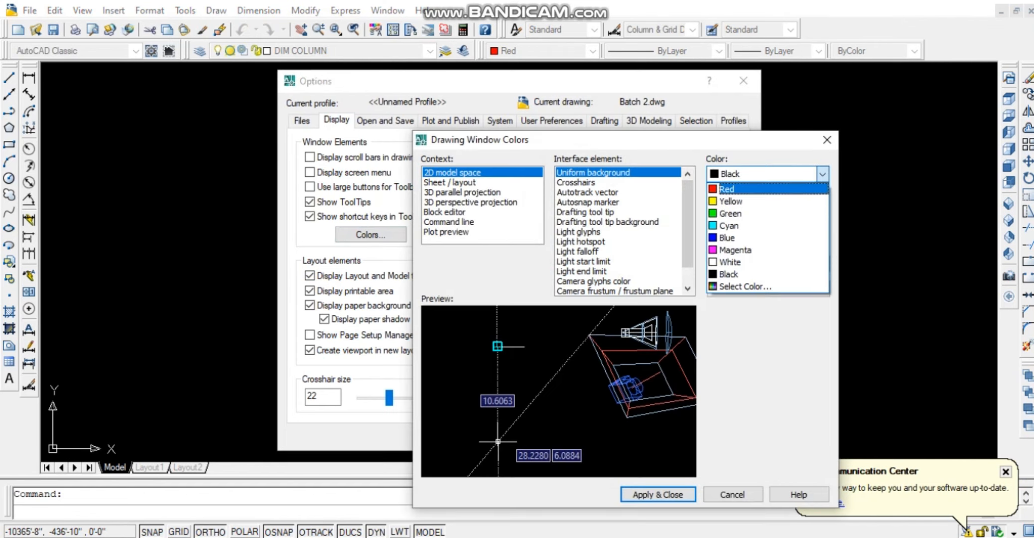
{"action": "key", "text": "Down"}
{"action": "key", "text": "Down"}
{"action": "key", "text": "Return"}
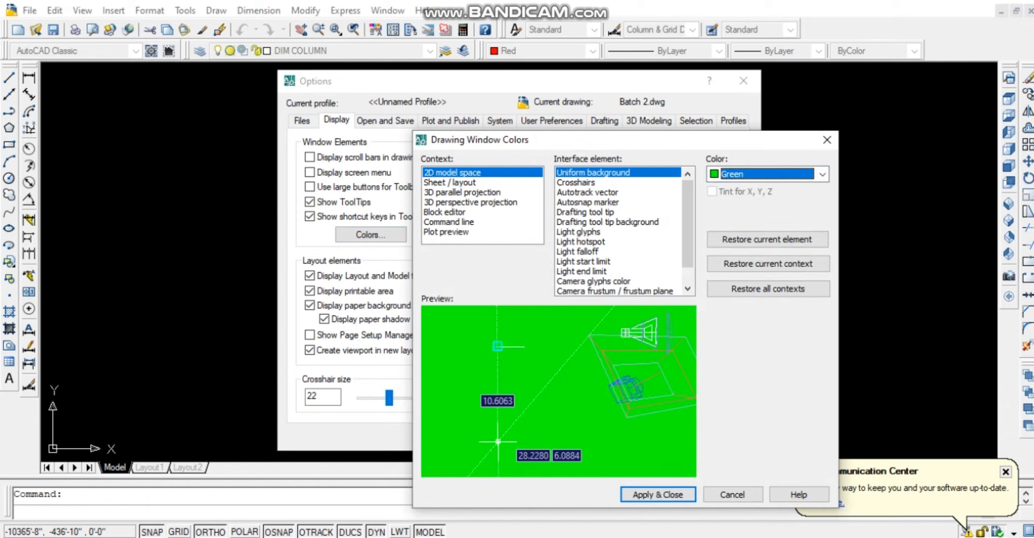
{"action": "key", "text": "Return"}
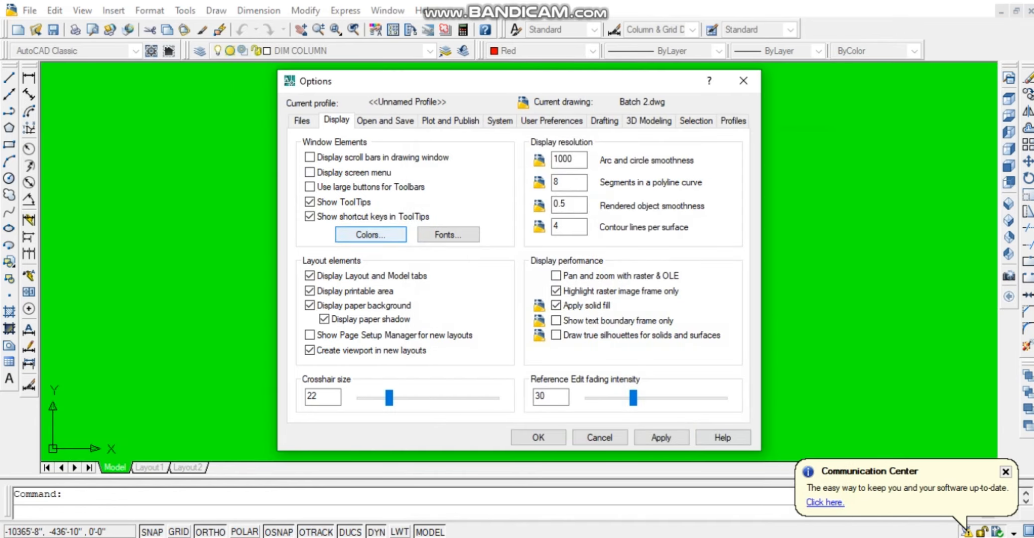
Return the uniform background of 2D model space to black and apply it.
{"action": "left_click", "coordinate": [370, 235]}
{"action": "left_click", "coordinate": [767, 174]}
{"action": "left_click", "coordinate": [768, 273]}
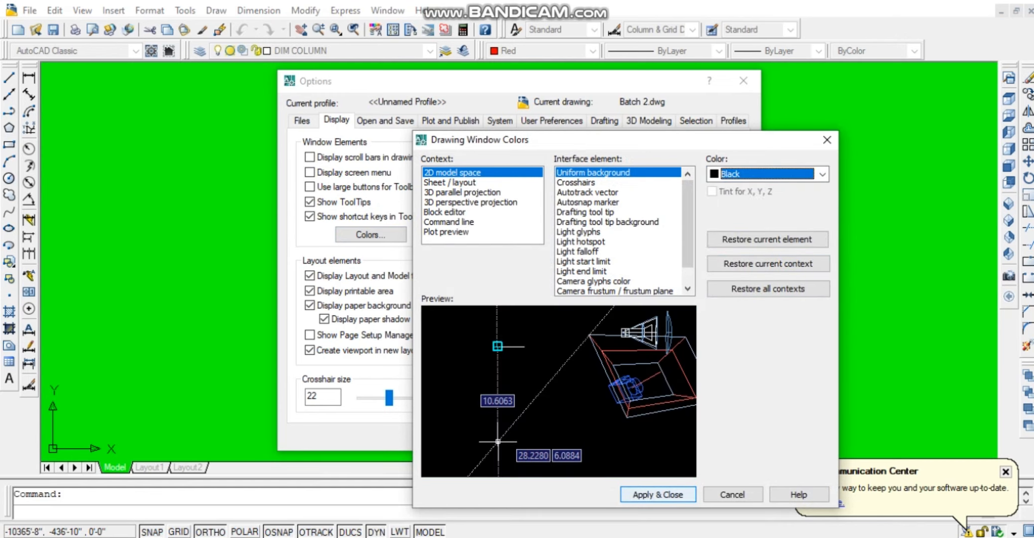
{"action": "key", "text": "Return"}
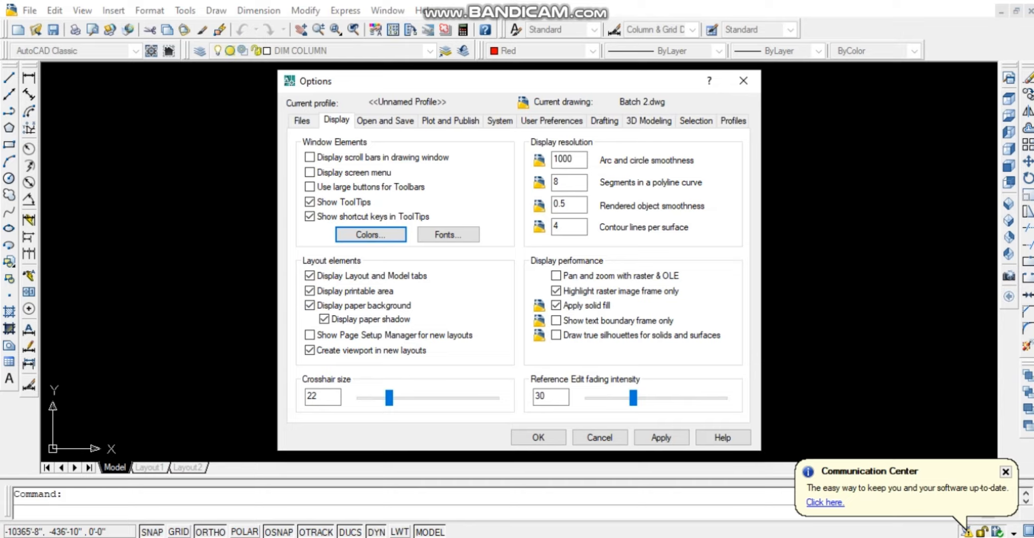
Set the crosshair size to 31 and the reference edit fading intensity to 20.
{"action": "left_click_drag", "start_coordinate": [389, 398], "coordinate": [401, 398]}
{"action": "left_click_drag", "start_coordinate": [633, 398], "coordinate": [618, 398]}
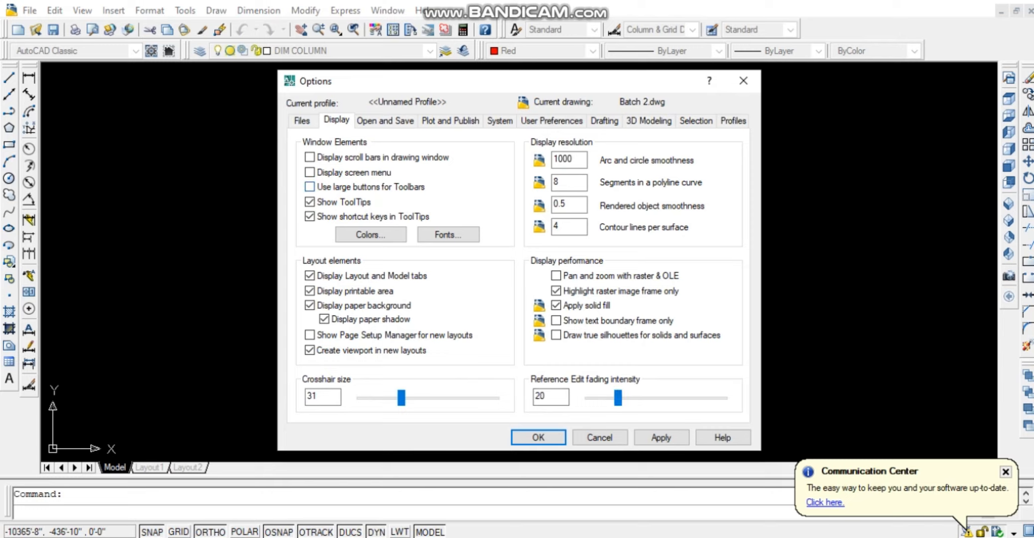
Review the file formats available for saving drawings in the open and save options, leaving the list without choosing another.
{"action": "left_click", "coordinate": [386, 121]}
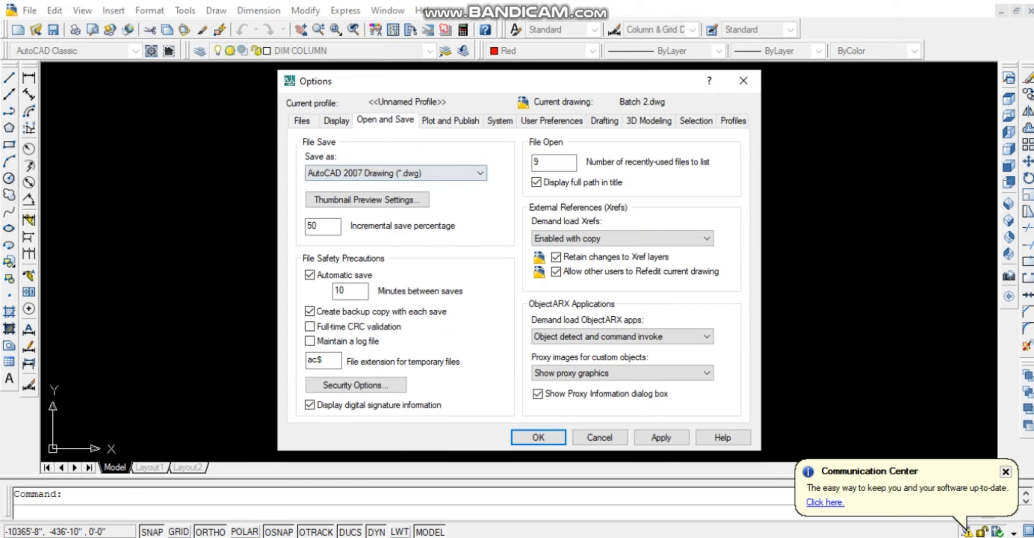
{"action": "left_click", "coordinate": [396, 173]}
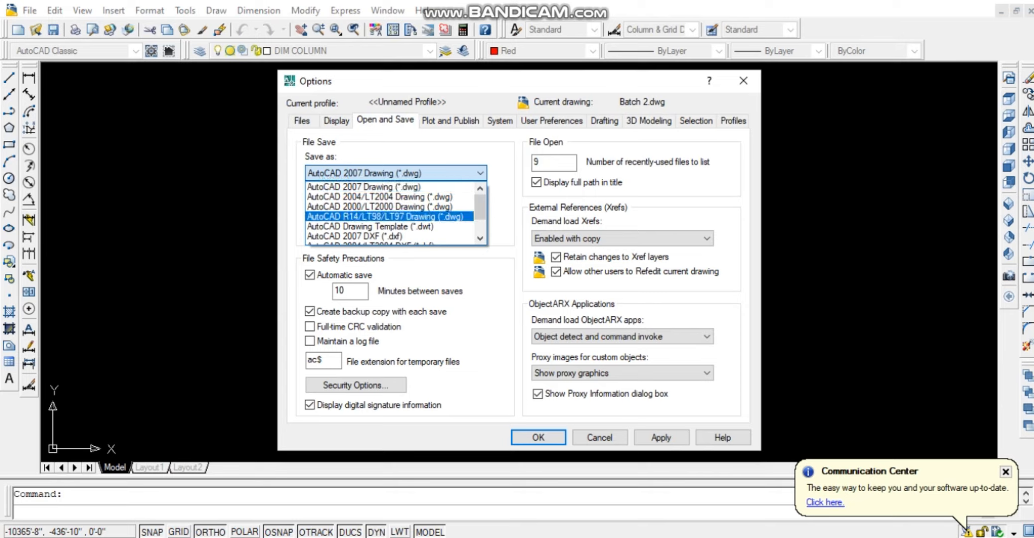
{"action": "scroll", "coordinate": [388, 211], "scroll_direction": "down", "scroll_amount": 2}
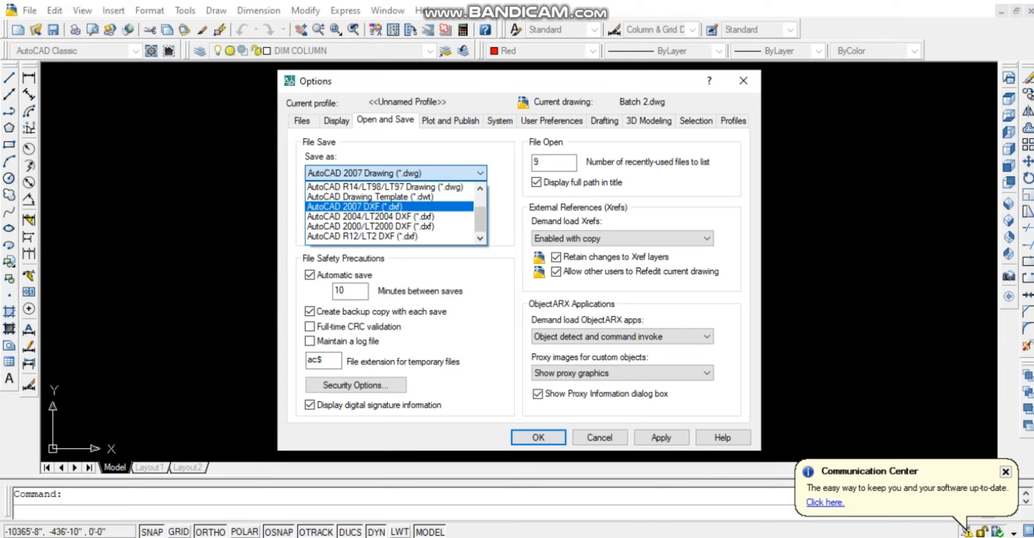
{"action": "scroll", "coordinate": [388, 212], "scroll_direction": "up", "scroll_amount": 2}
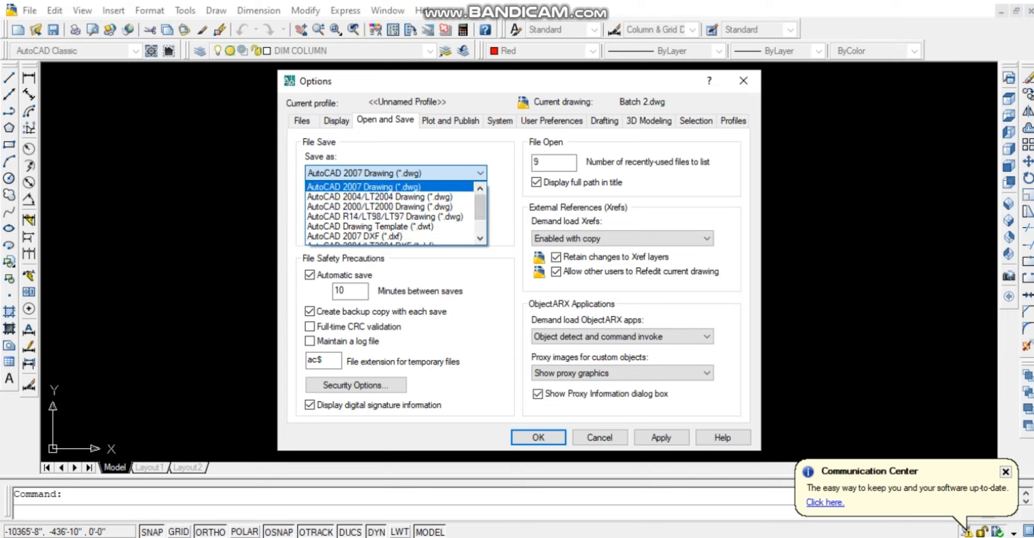
{"action": "scroll", "coordinate": [389, 212], "scroll_direction": "down", "scroll_amount": 2}
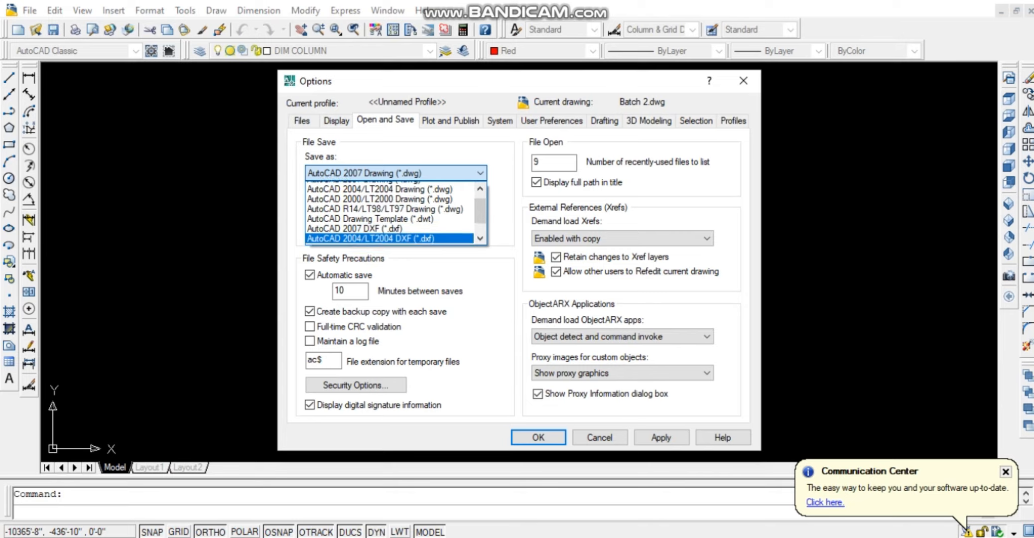
{"action": "scroll", "coordinate": [389, 212], "scroll_direction": "up", "scroll_amount": 3}
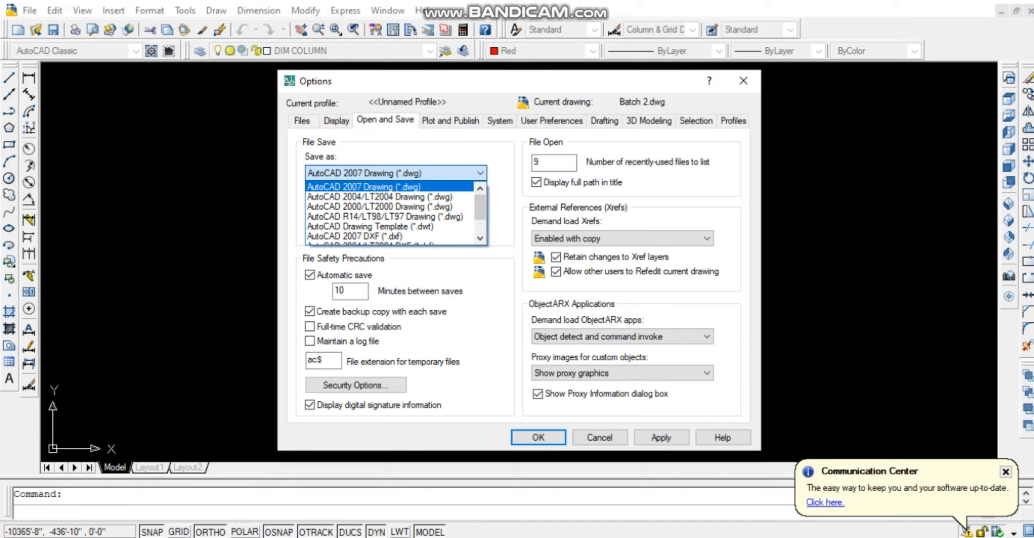
{"action": "left_click", "coordinate": [604, 121]}
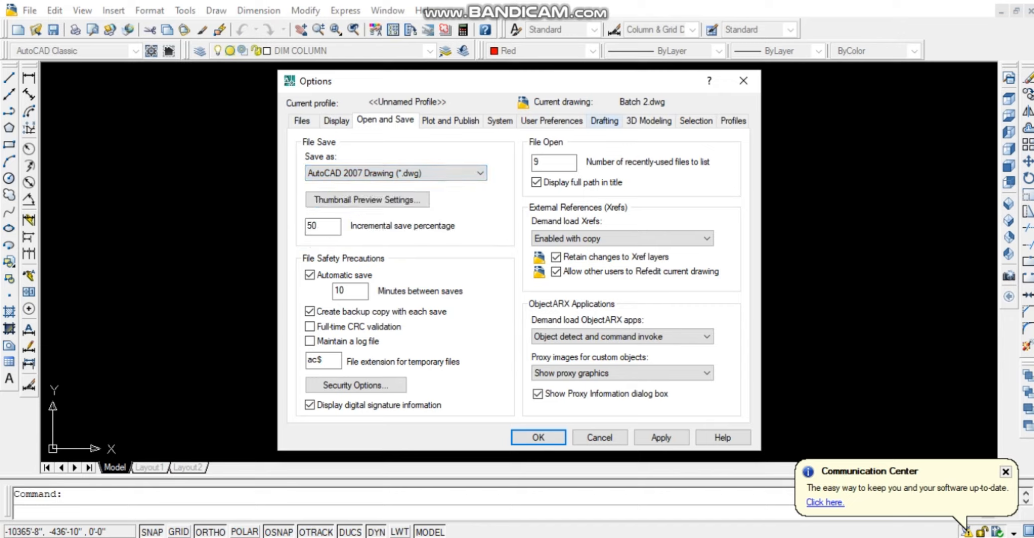
Look through the drafting, 3D modeling and selection options.
{"action": "left_click", "coordinate": [605, 121]}
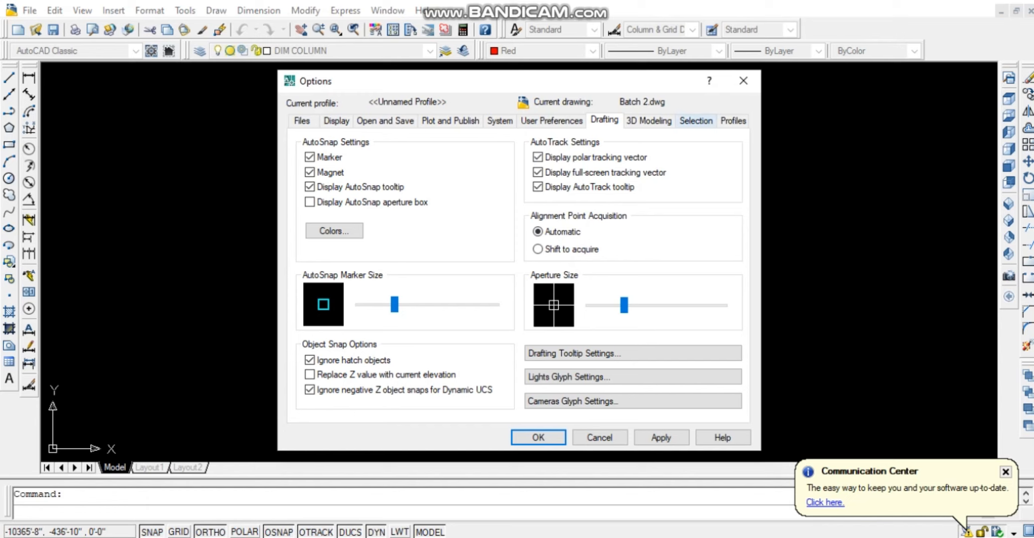
{"action": "left_click", "coordinate": [649, 121]}
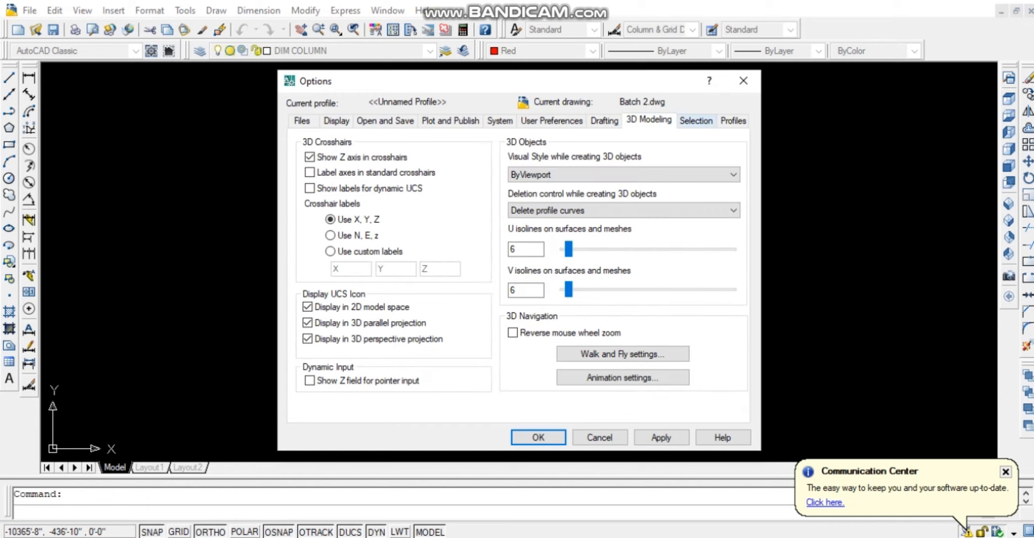
{"action": "left_click", "coordinate": [696, 120]}
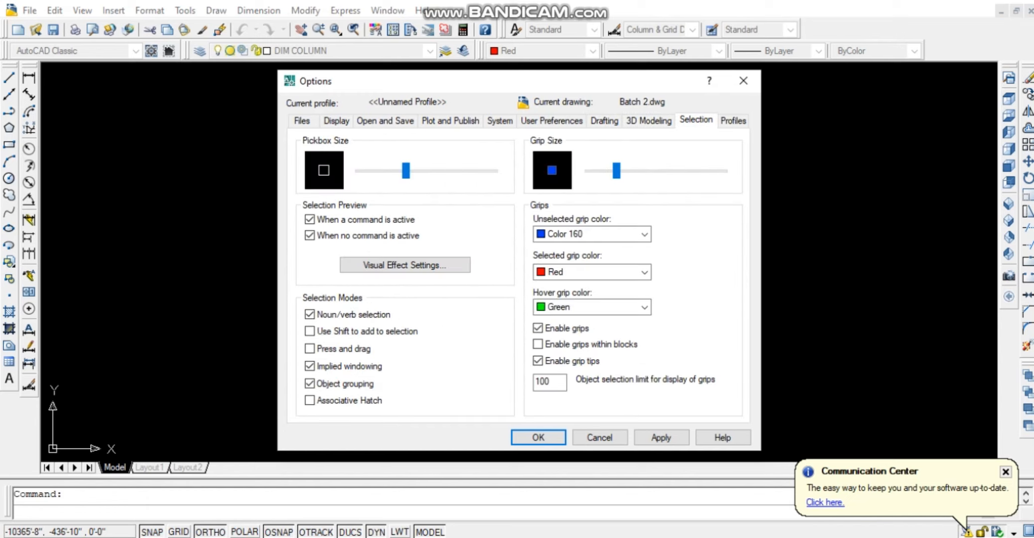
Reduce the pickbox size and enlarge the grip size slightly in the selection options, apply the changes and close the options.
{"action": "mouse_move", "coordinate": [406, 170]}
{"action": "left_mouse_down"}
{"action": "mouse_move", "coordinate": [423, 171]}
{"action": "mouse_move", "coordinate": [399, 171]}
{"action": "left_mouse_up"}
{"action": "mouse_move", "coordinate": [616, 171]}
{"action": "left_mouse_down"}
{"action": "mouse_move", "coordinate": [633, 170]}
{"action": "mouse_move", "coordinate": [623, 171]}
{"action": "left_mouse_up"}
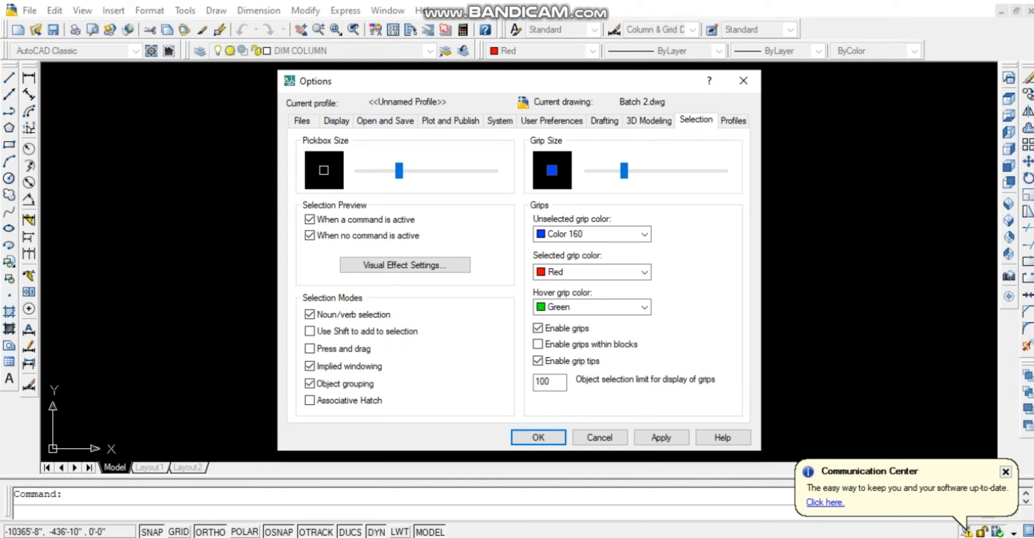
{"action": "left_click", "coordinate": [661, 437]}
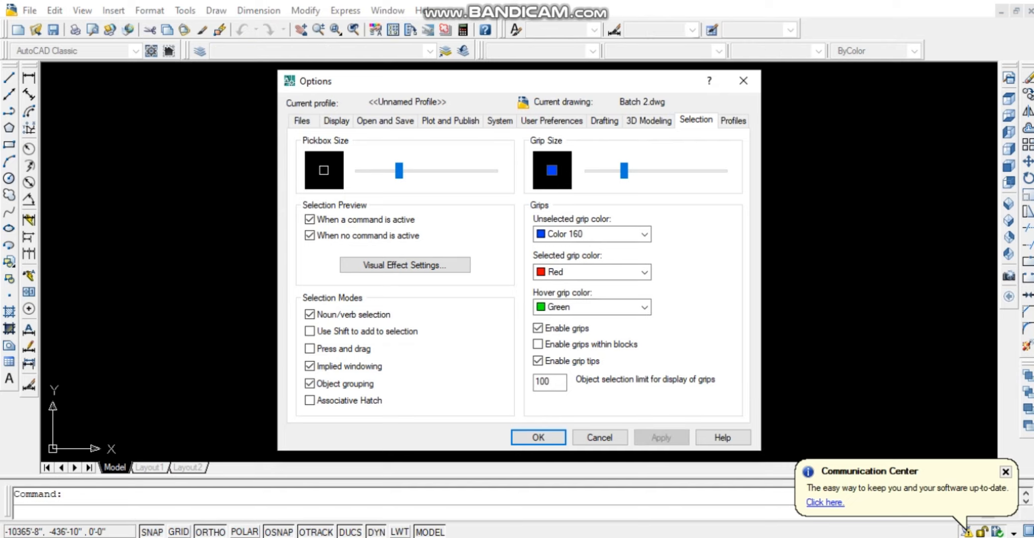
{"action": "left_click", "coordinate": [541, 436]}
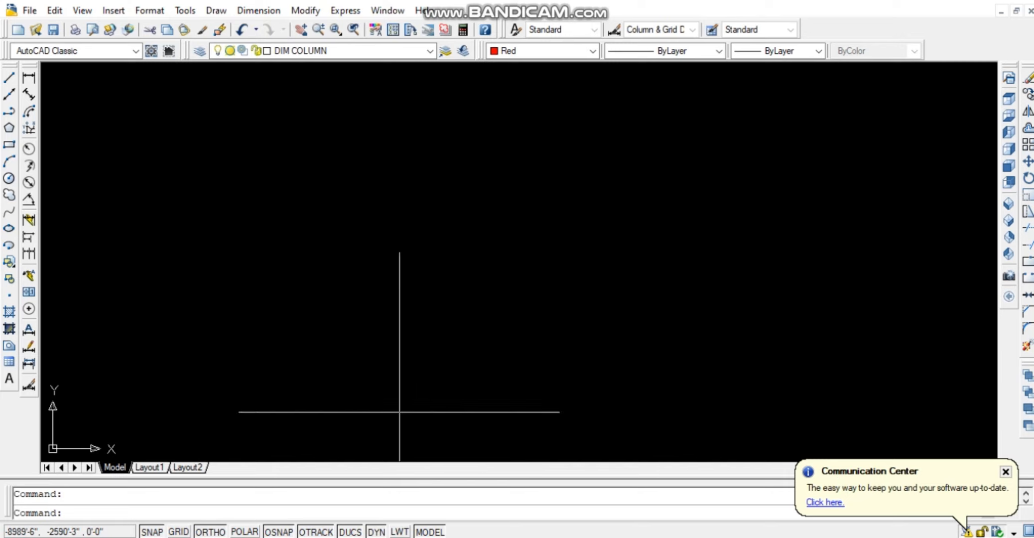
Zoom the model space view with the All option to show the whole drawing.
{"action": "left_click", "coordinate": [82, 11]}
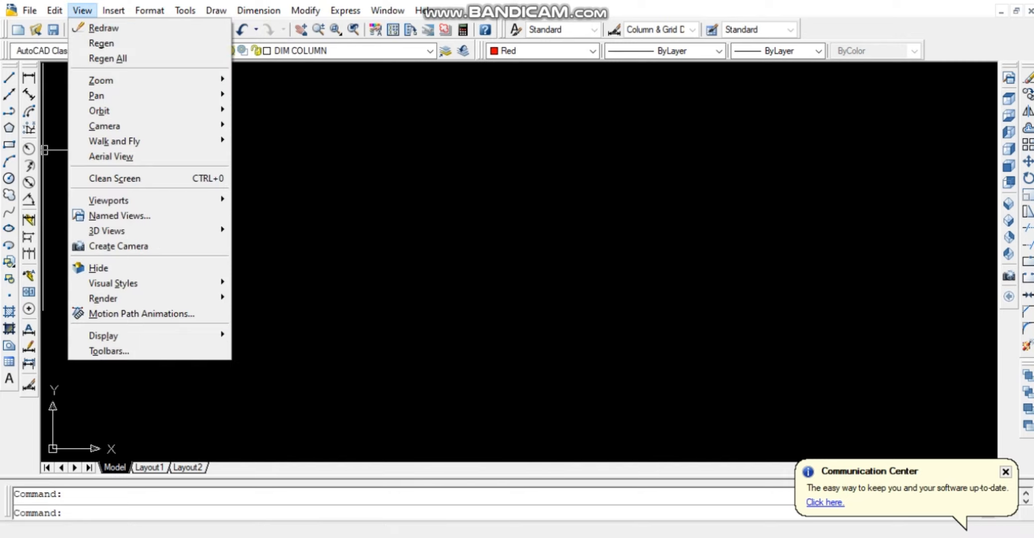
{"action": "mouse_move", "coordinate": [150, 81]}
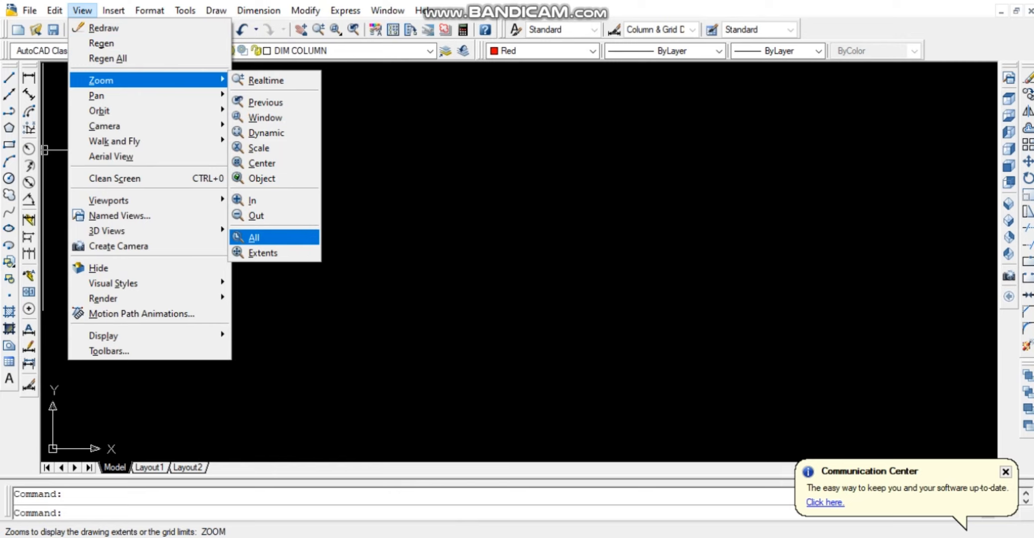
{"action": "left_click", "coordinate": [255, 237]}
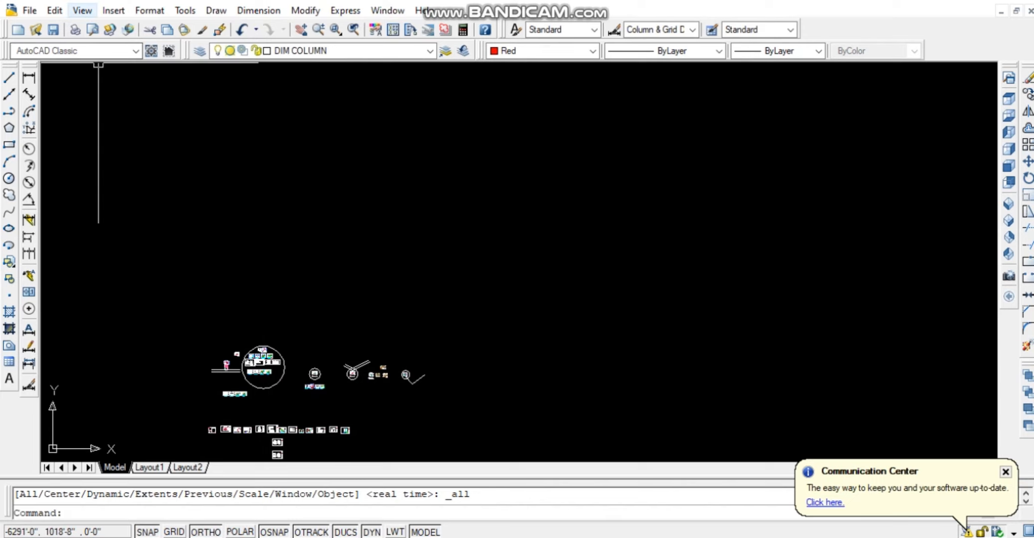
Set the UCS icon to display at the origin of the user coordinate system.
{"action": "left_click", "coordinate": [82, 10]}
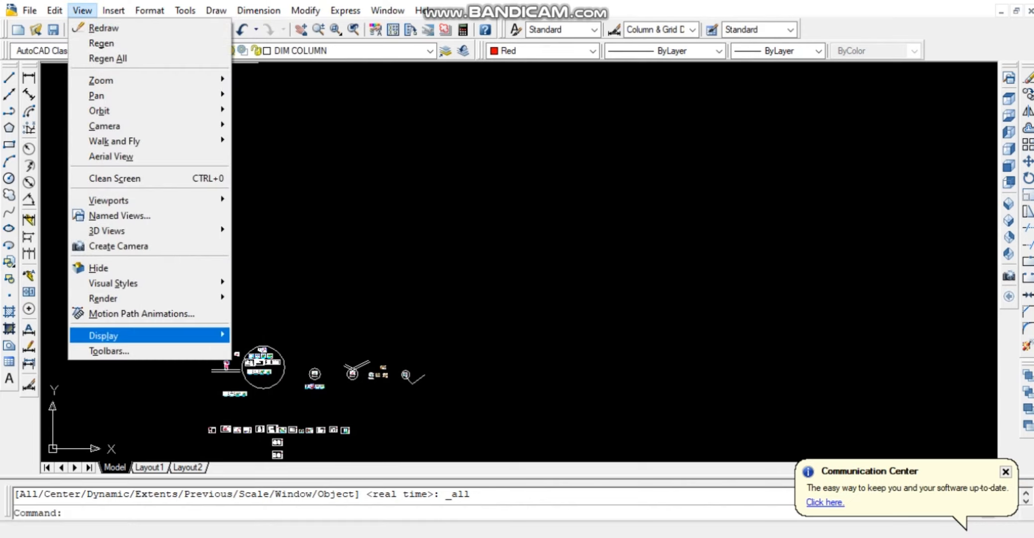
{"action": "mouse_move", "coordinate": [150, 335]}
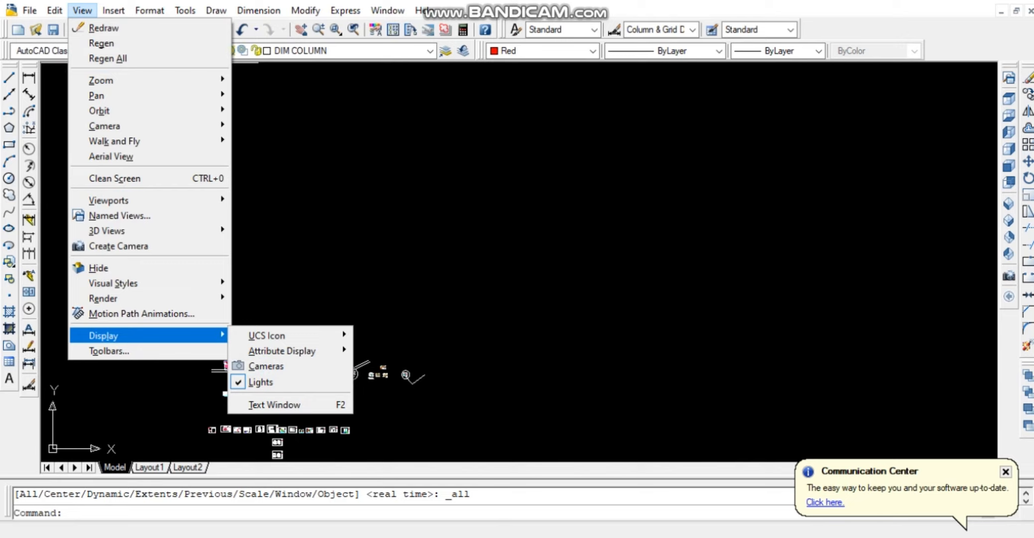
{"action": "mouse_move", "coordinate": [284, 335]}
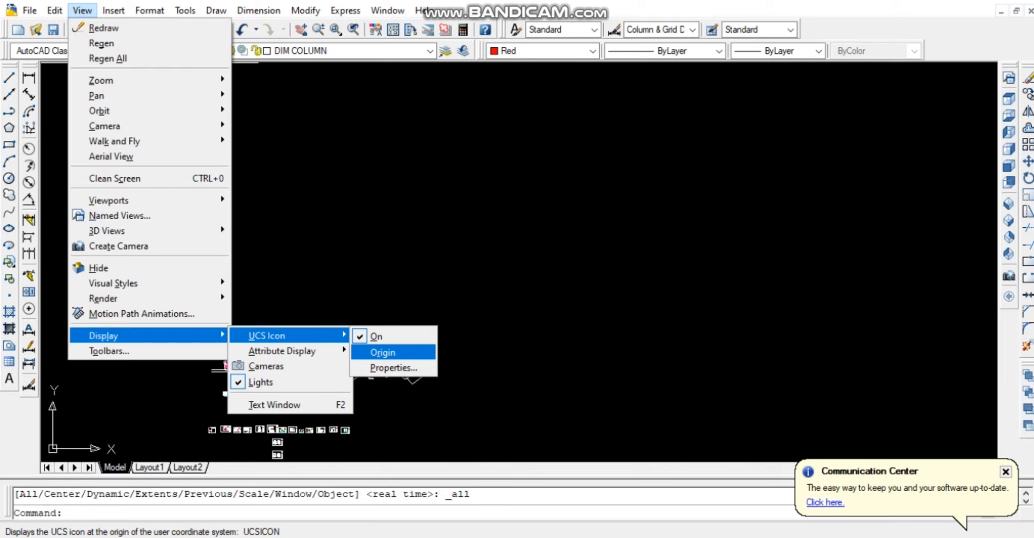
{"action": "left_click", "coordinate": [382, 352]}
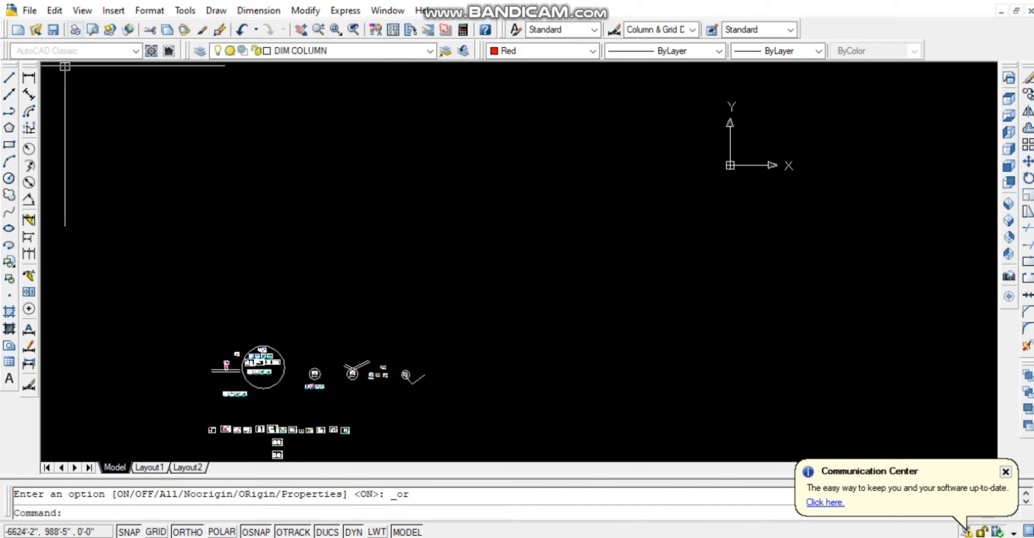
Toggle the Origin display setting of the UCS icon again to turn it off.
{"action": "left_click", "coordinate": [82, 10]}
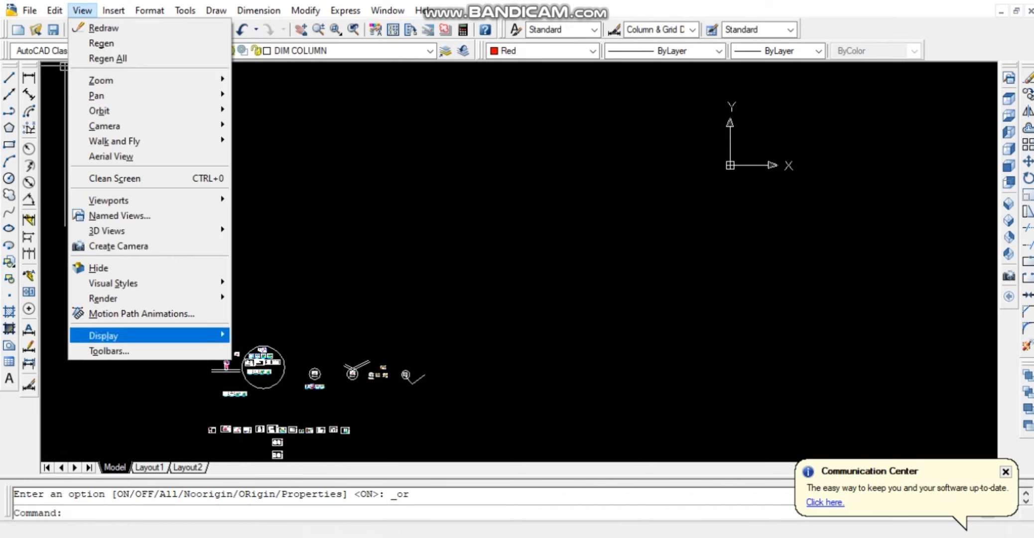
{"action": "mouse_move", "coordinate": [103, 335]}
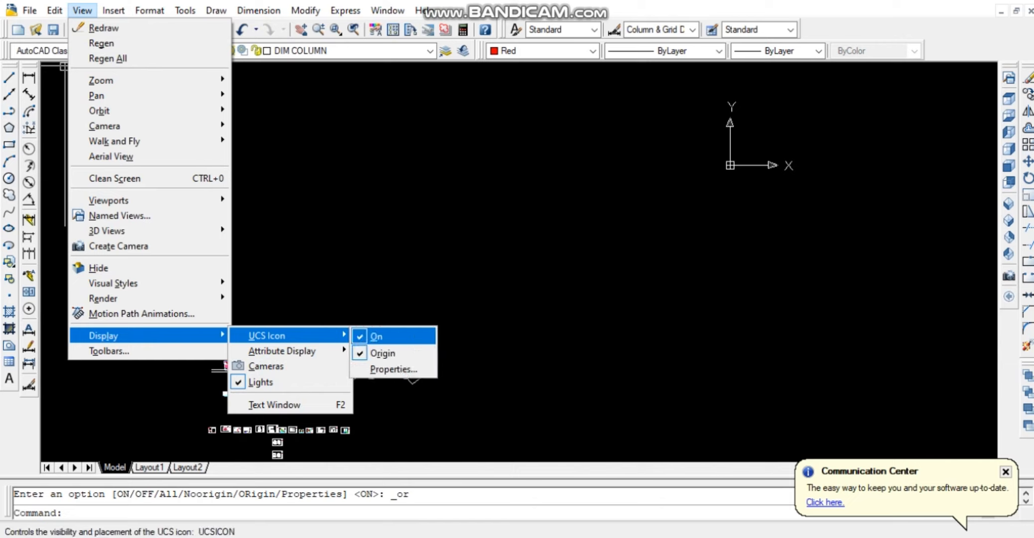
{"action": "left_click", "coordinate": [382, 353]}
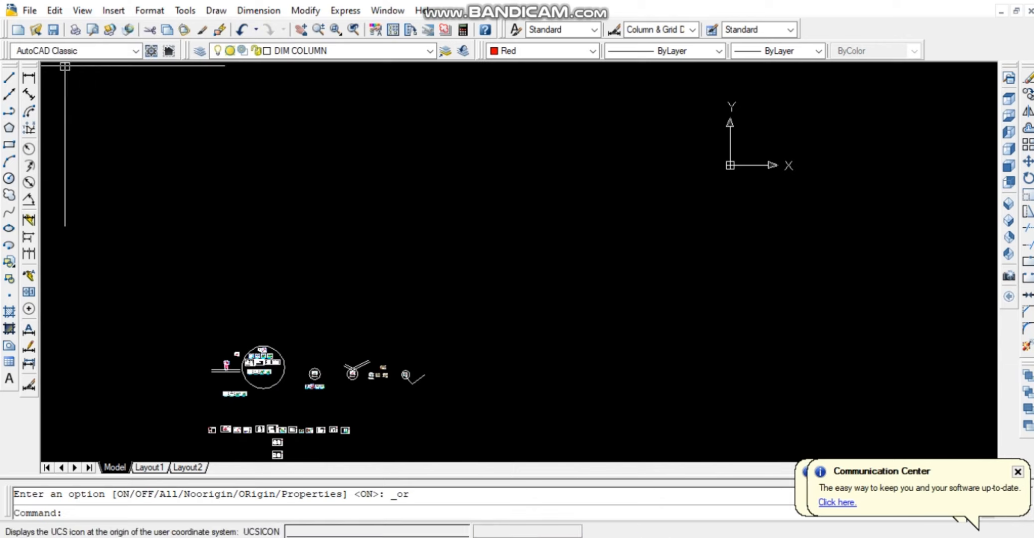